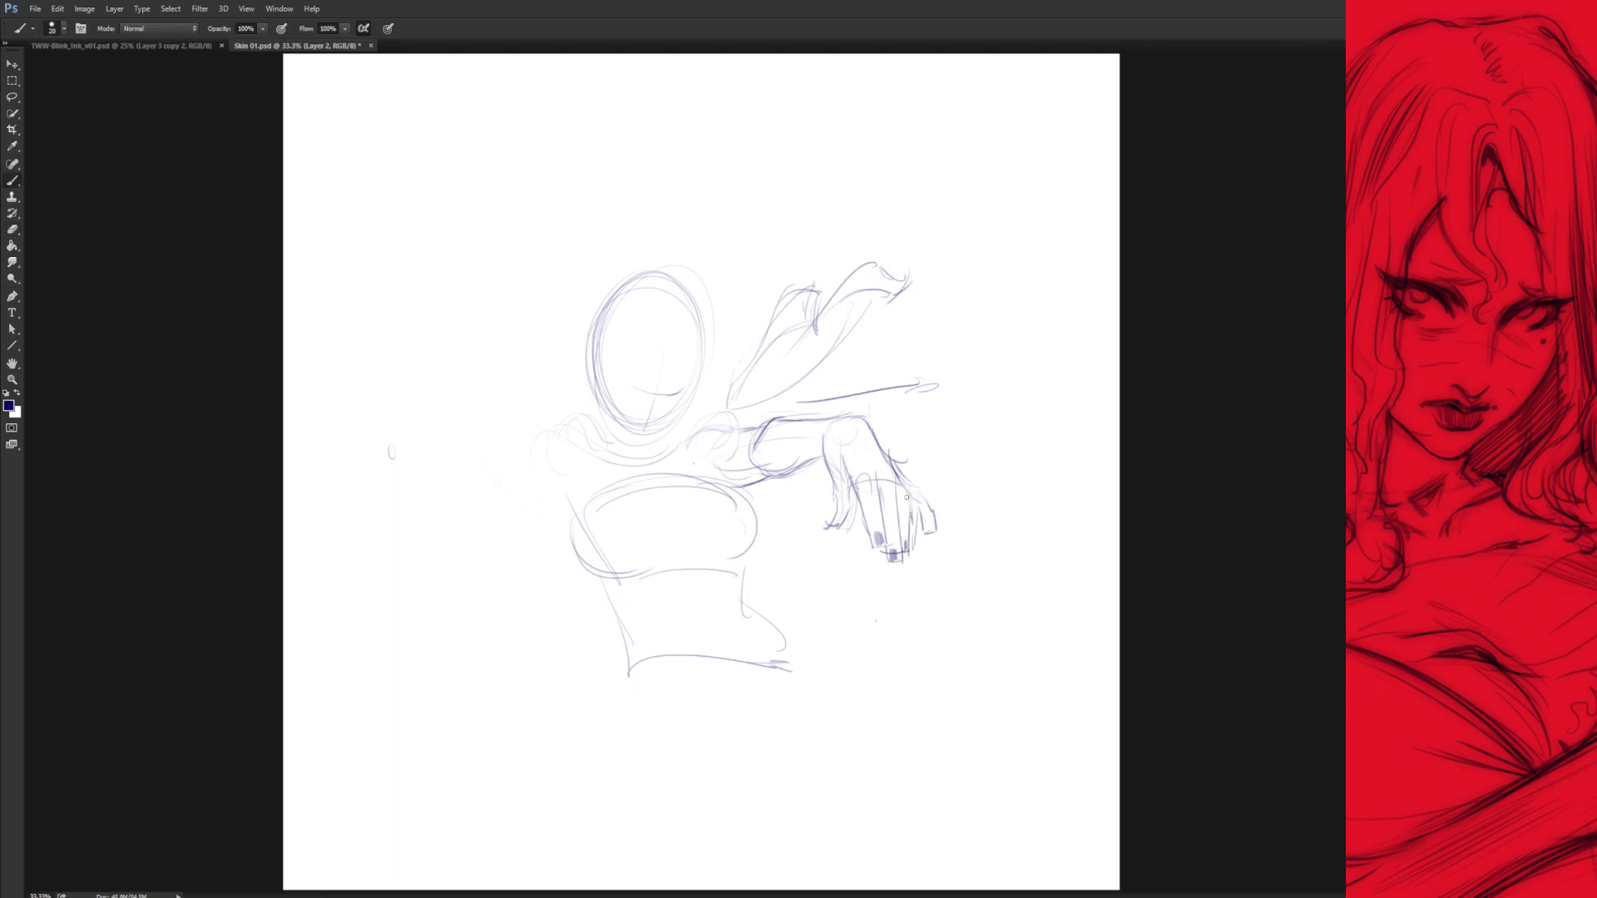
Adjust the sketched outstretched hand with Free Transform and refine the thumb's contour.
mouse_move(925, 496)
mouse_down()
mouse_move(934, 529)
mouse_move(874, 497)
mouse_up()
key(ctrl+t)
key(Return)
drag(825, 449, 817, 519)
Sketch flowing cape edges behind and beneath the outstretched arm, extending the folds past the hand.
drag(938, 357, 976, 494)
drag(948, 478, 931, 509)
drag(903, 337, 811, 397)
drag(749, 479, 805, 587)
drag(653, 482, 770, 545)
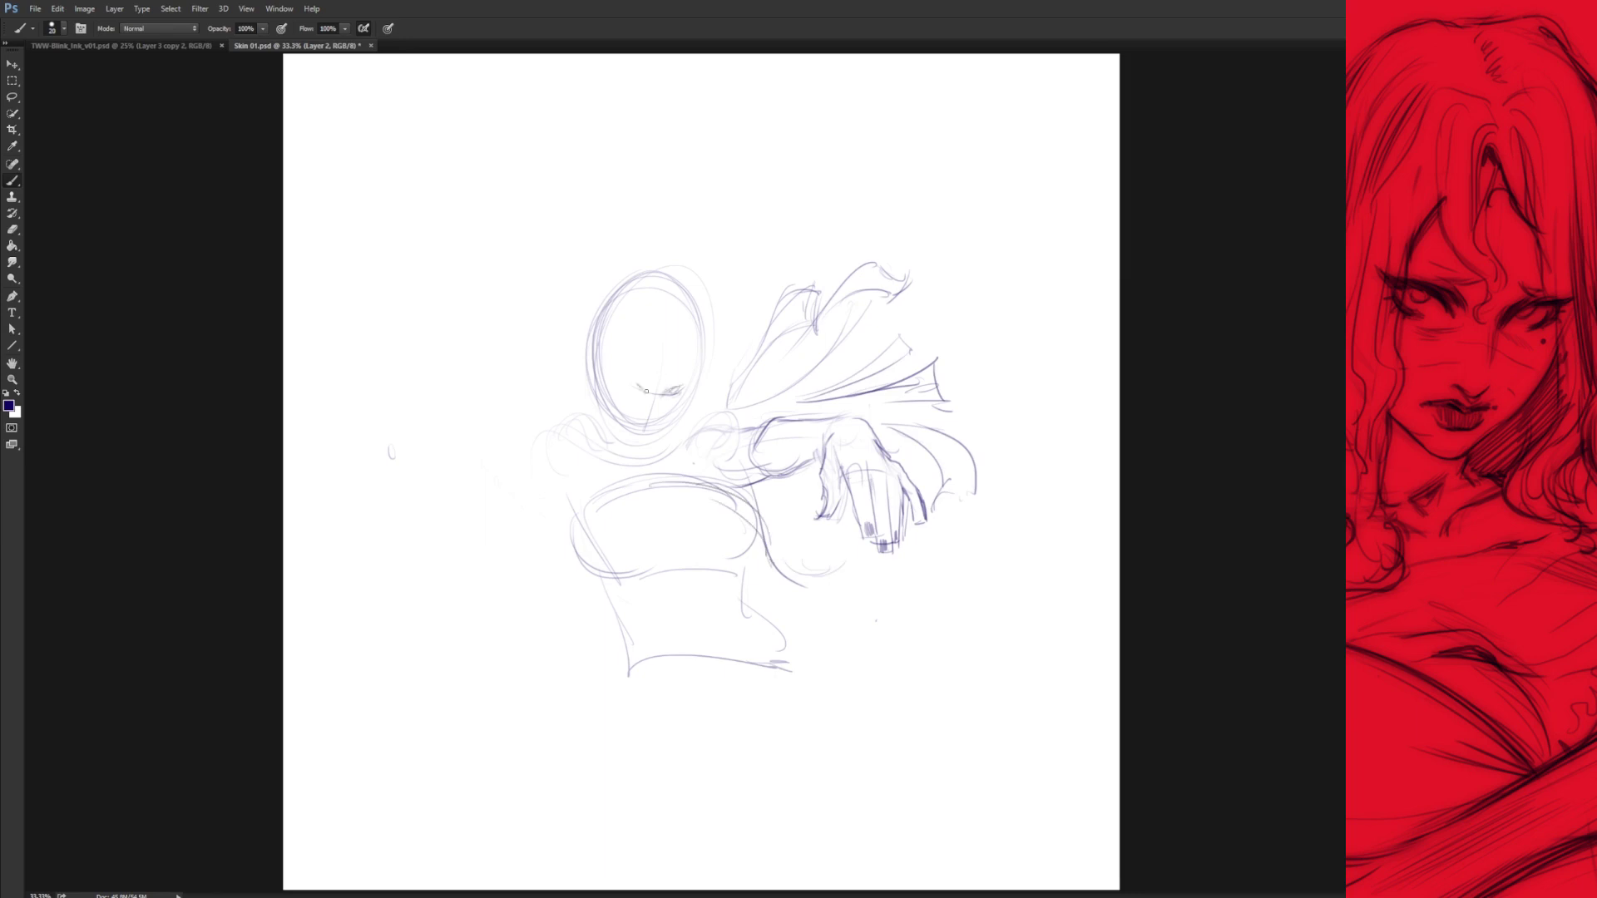
Erase loose lines around the character's shoulder and redraw the contour where the outstretched arm meets the neck.
key(e)
drag(571, 462, 563, 478)
key(b)
drag(686, 426, 728, 441)
key(e)
key(b)
Draw the underside of the bust, the waist beneath the outstretched arm and the line across the collarbones.
drag(578, 556, 628, 579)
drag(735, 566, 774, 642)
drag(698, 489, 752, 464)
drag(549, 486, 687, 433)
key(e)
key(b)
Clean up and strengthen the contours of the bust, torso side and the shoulder opposite the outstretched arm.
drag(582, 495, 570, 527)
key(e)
key(b)
mouse_move(615, 577)
mouse_down()
mouse_move(665, 552)
mouse_move(632, 664)
mouse_up()
drag(696, 547, 735, 564)
drag(556, 481, 546, 519)
Lasso the cape and outstretched forearm, shift them slightly away from the body and deselect.
key(l)
drag(821, 273, 798, 250)
drag(876, 399, 886, 396)
key(ctrl+d)
Redraw the bust contour beneath the outstretched arm and erase the overlapping lines.
key(b)
drag(708, 456, 755, 558)
key(e)
key(b)
Sketch hair strands framing the face and the outer silhouette of the hair on both sides of the head.
drag(633, 343, 628, 420)
drag(614, 437, 619, 466)
drag(703, 323, 722, 418)
drag(584, 337, 530, 459)
mouse_move(563, 350)
mouse_down()
mouse_move(628, 270)
mouse_move(703, 333)
mouse_up()
Refine the hand's knuckles and fingers, shade the arm's muscles and add a cape fold behind the shoulder.
drag(855, 424, 880, 445)
drag(873, 472, 877, 509)
drag(771, 464, 805, 445)
mouse_move(722, 482)
mouse_down()
mouse_move(758, 458)
mouse_move(711, 476)
mouse_up()
drag(779, 316, 729, 384)
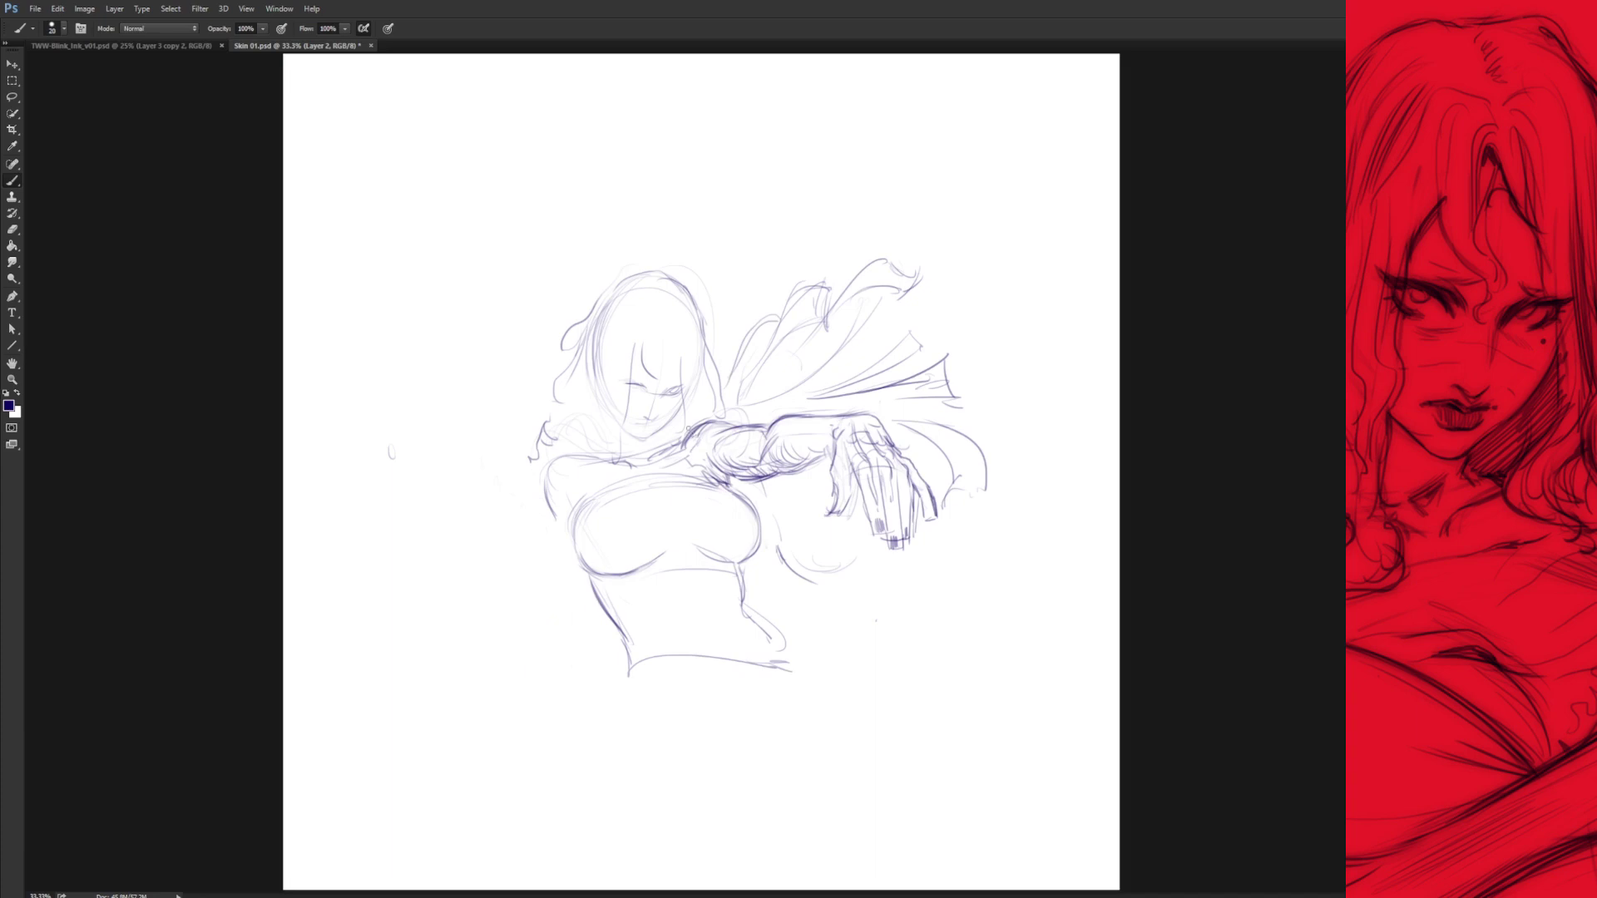
Draw the waistband line across the hips and rough in an oval for the second hand beside the torso.
drag(633, 675, 794, 669)
drag(499, 515, 496, 517)
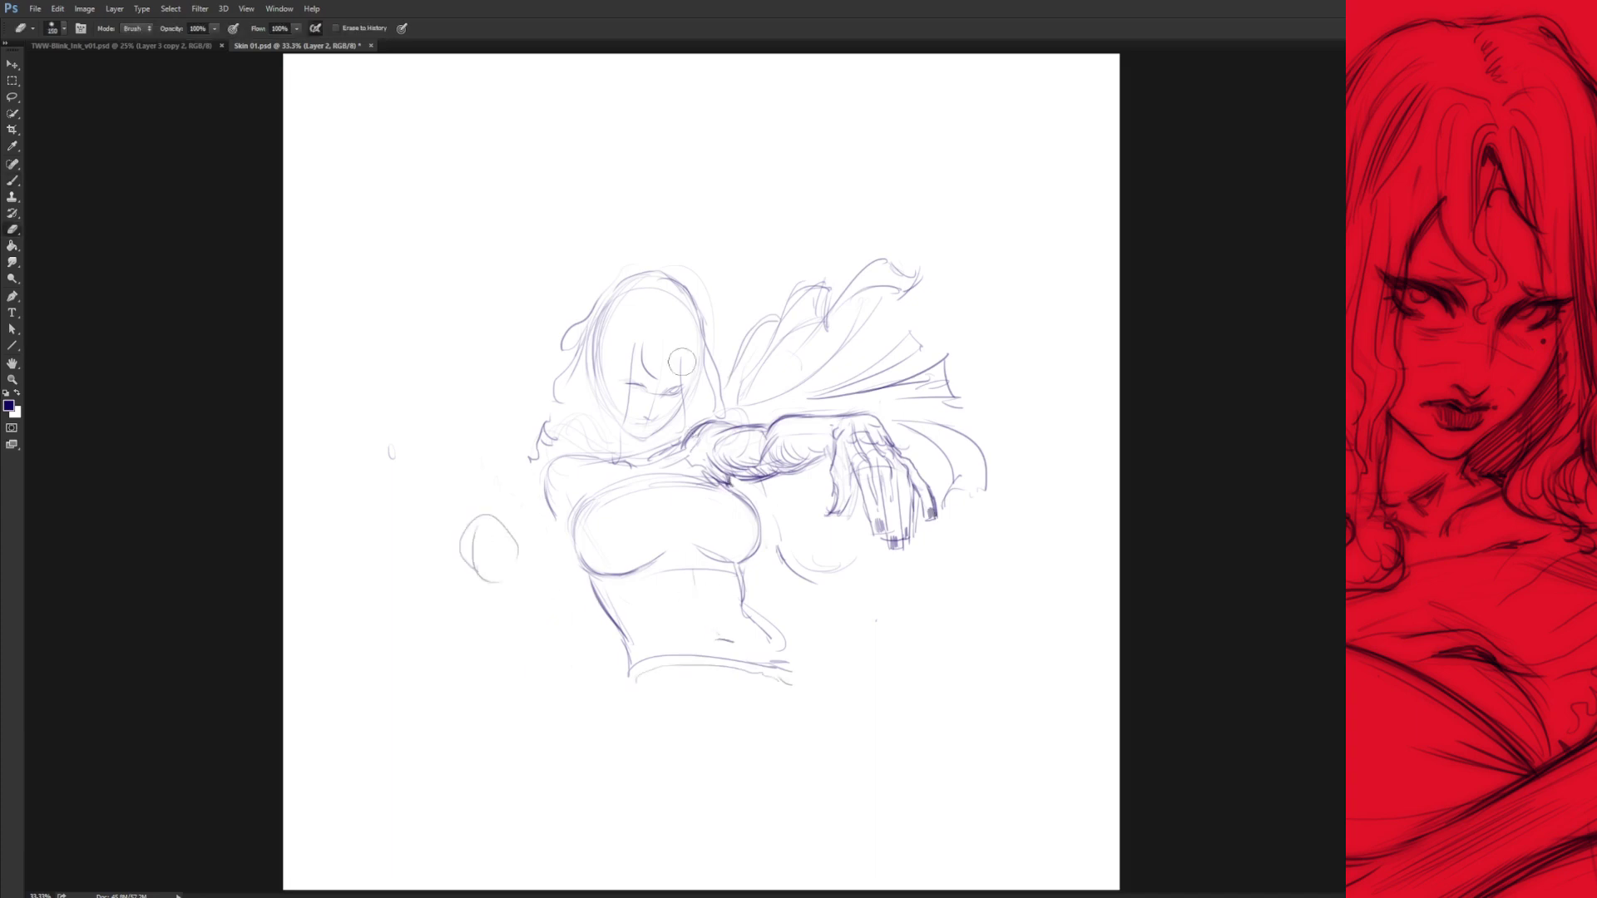
Draw detailed eyes with brows and shaded lips on the face.
scroll(640, 338, up, 2)
drag(599, 418, 637, 429)
drag(637, 429, 649, 446)
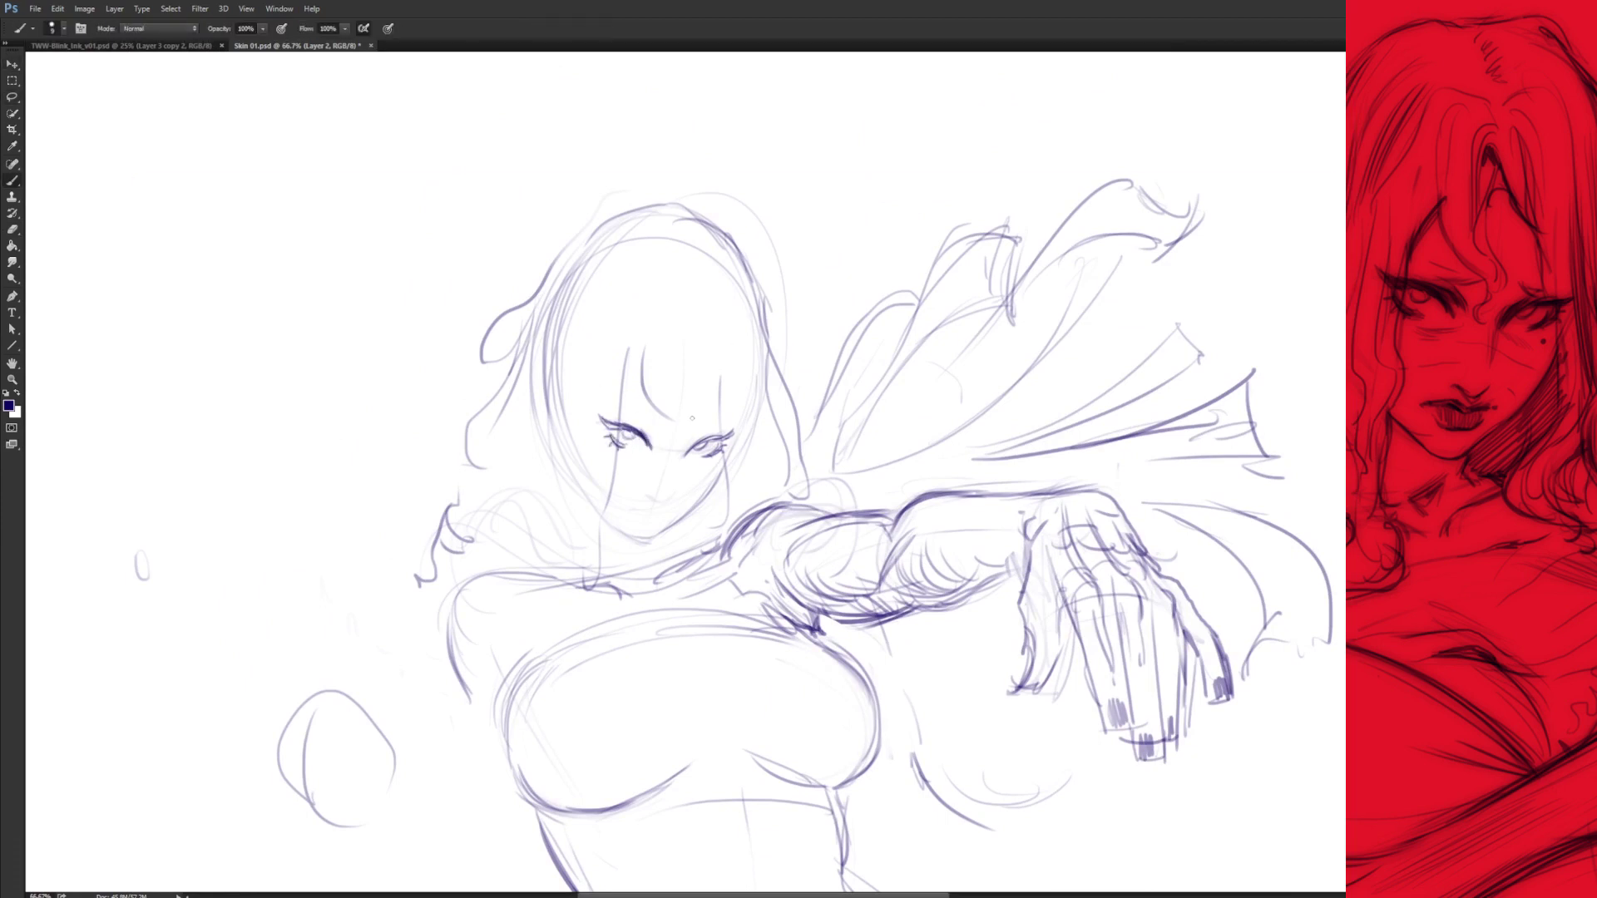
drag(649, 499, 659, 503)
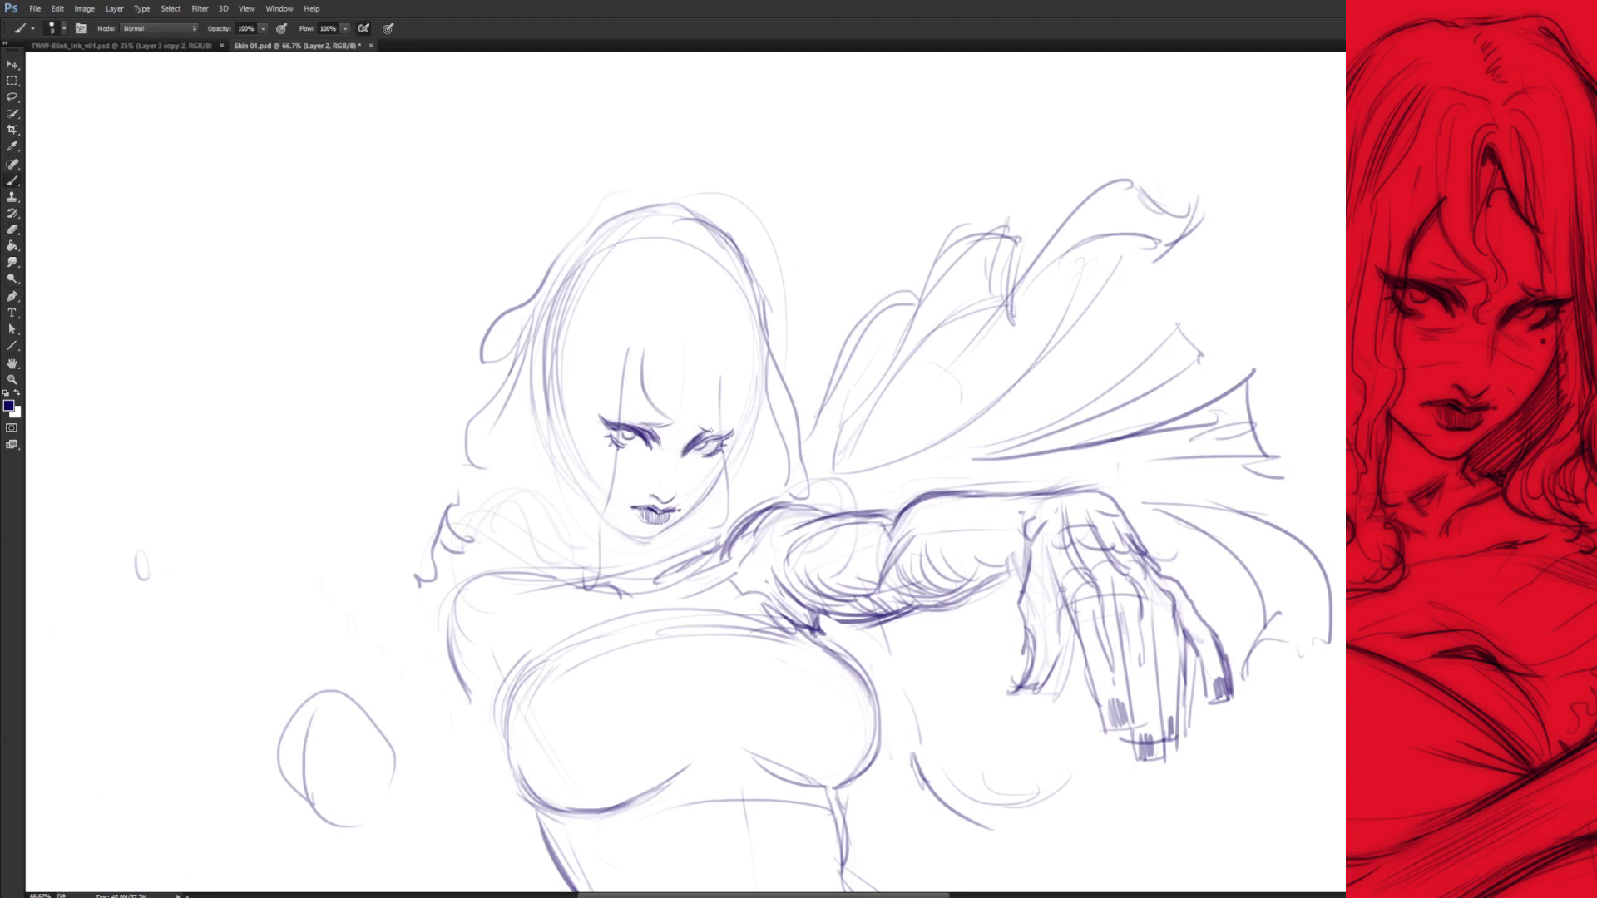
Flip the canvas horizontally and refine the jawline, cheek marks and a beauty mark under the eye.
key(e)
key(h)
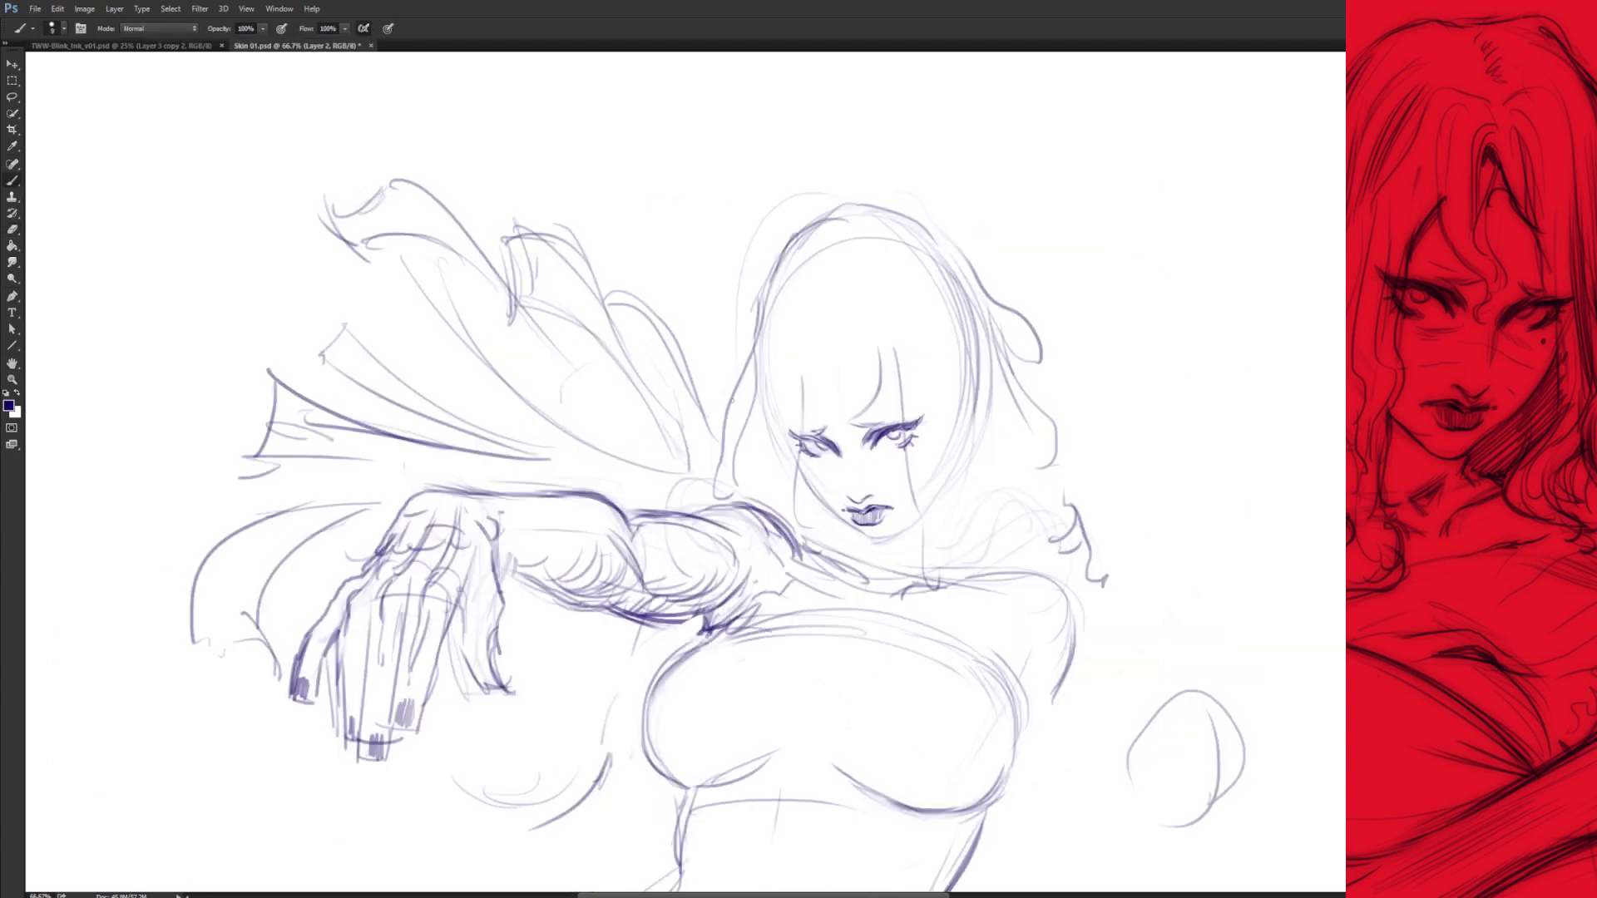
mouse_move(657, 520)
mouse_down()
mouse_move(647, 552)
mouse_move(732, 549)
mouse_move(689, 456)
mouse_up()
key(b)
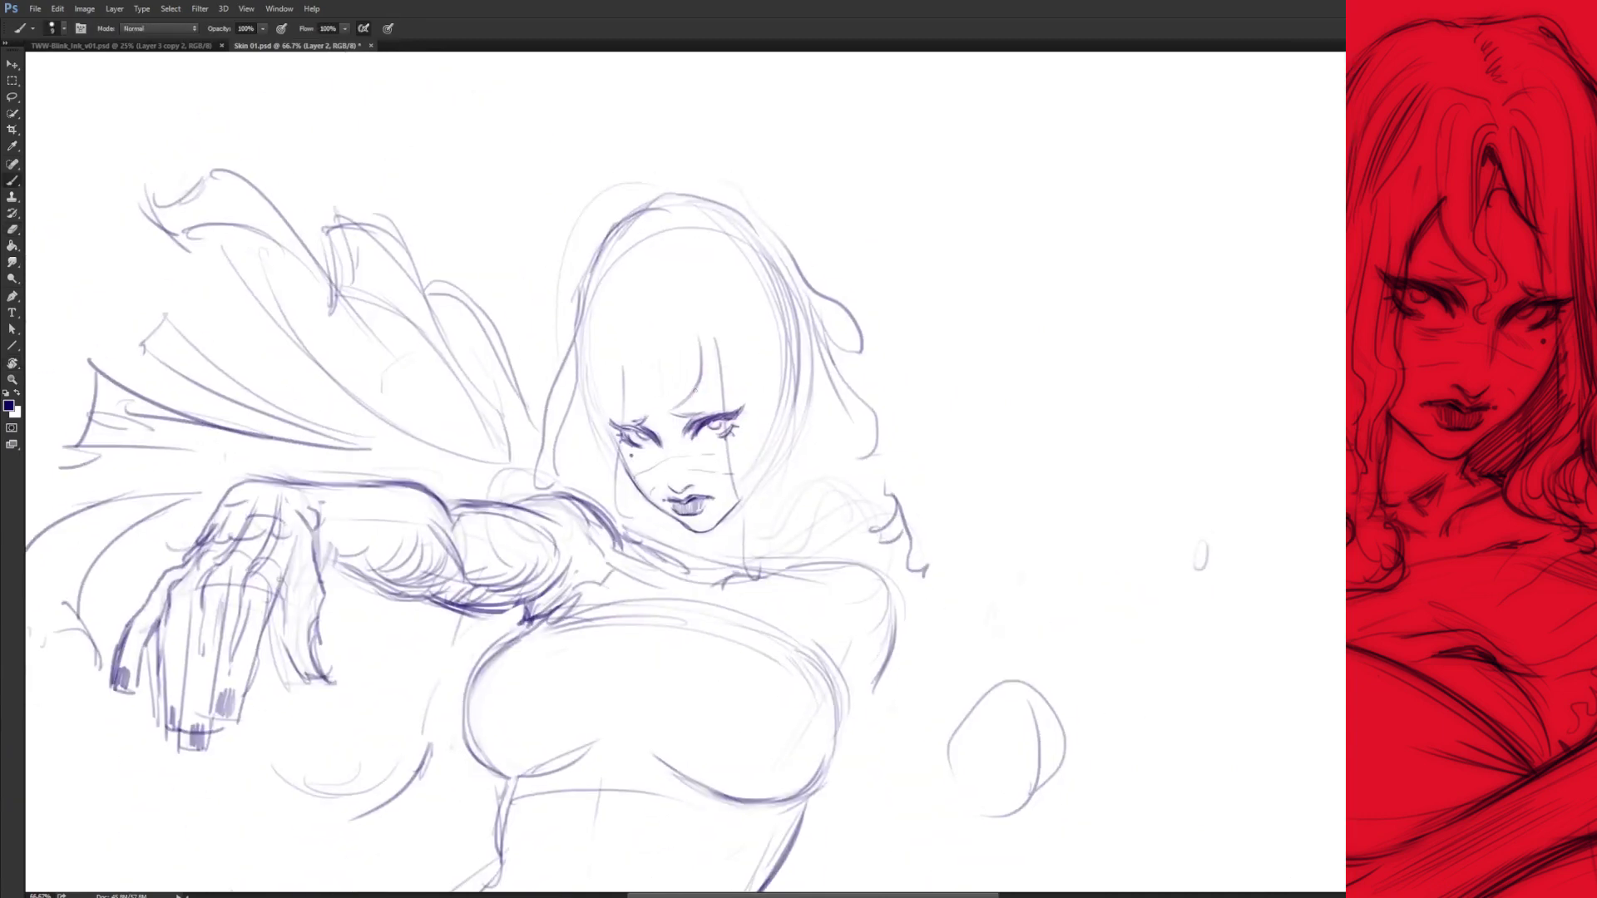
key(ctrl+minus)
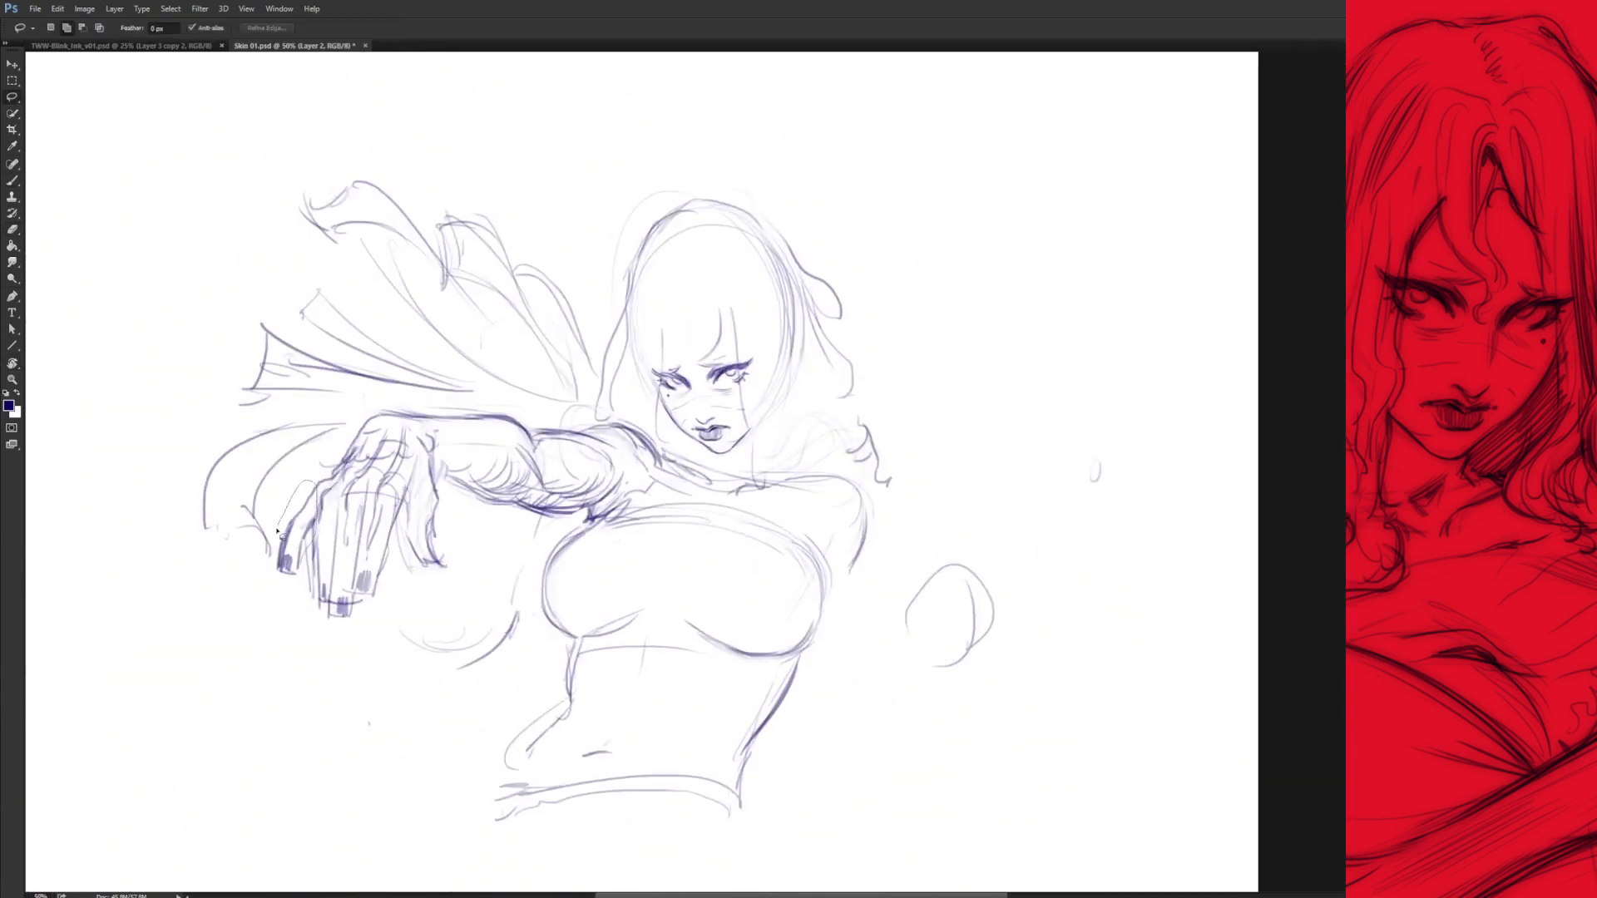
Add hair strands beside the face and a curled lock on the forehead, then flip the canvas back.
drag(390, 735, 341, 736)
drag(617, 356, 618, 423)
drag(630, 330, 653, 362)
key(l)
key(h)
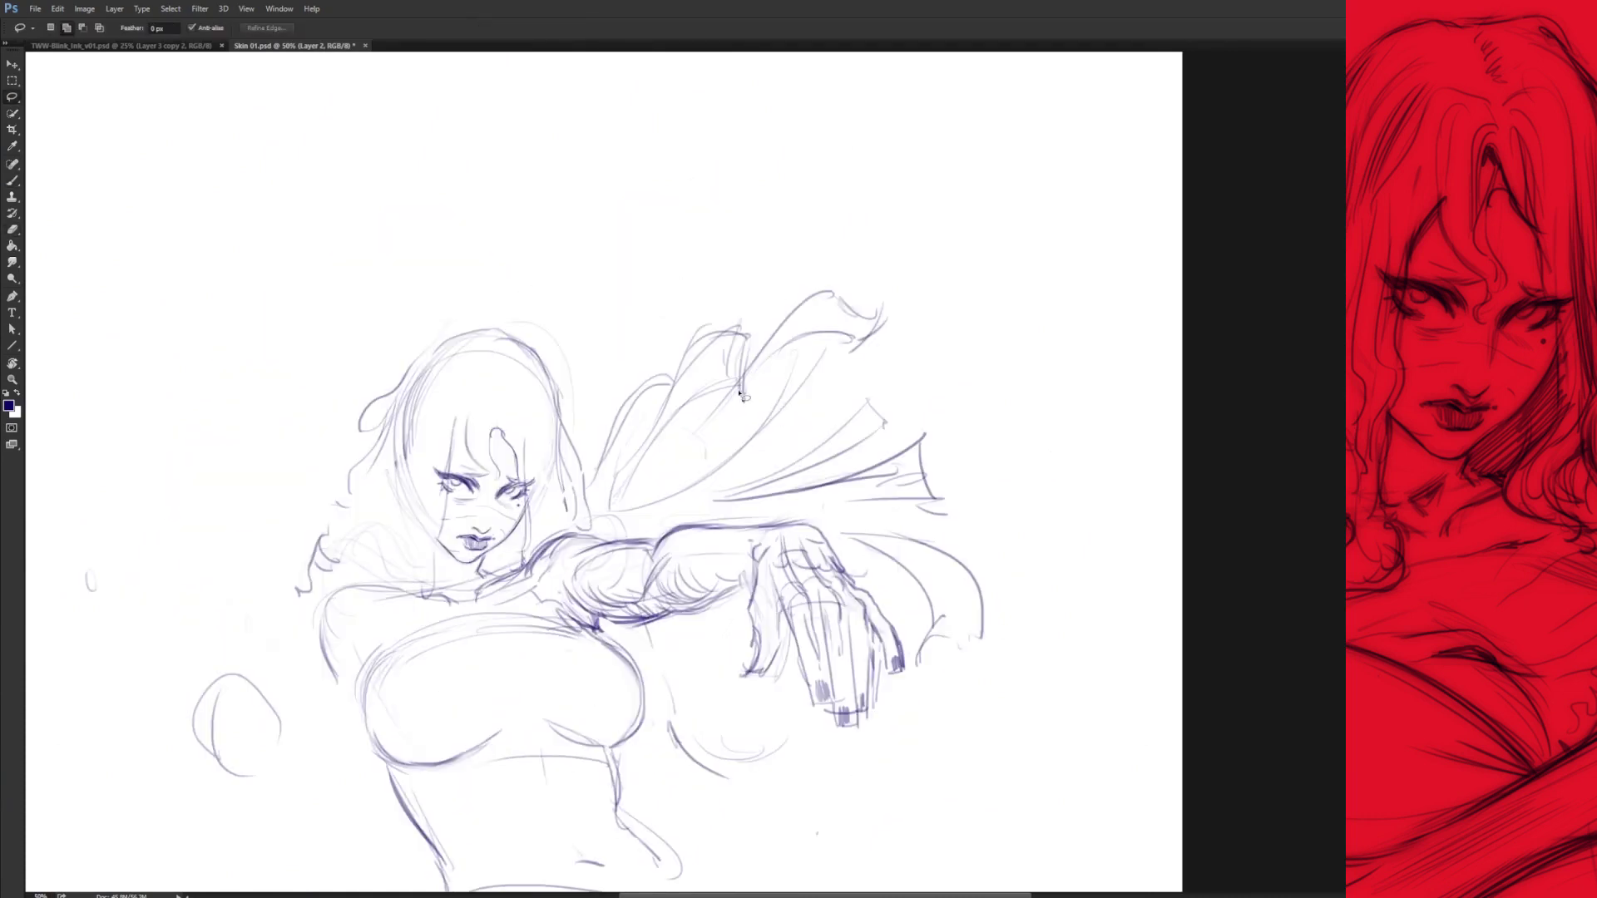
Compare with the other open document and sketch new hair strands along both sides of the face.
drag(739, 395, 882, 395)
key(e)
key(ctrl+Tab)
key(ctrl+Tab)
key(b)
drag(485, 499, 466, 533)
mouse_move(616, 416)
mouse_down()
mouse_move(628, 491)
mouse_move(586, 536)
mouse_up()
Erase the old head outline and draw long wavy hair with curls falling over the shoulder.
key(e)
drag(499, 453, 458, 574)
key(b)
drag(514, 642, 561, 598)
drag(509, 678, 583, 582)
drag(566, 399, 532, 615)
drag(499, 453, 462, 583)
Hatch the muscle forms along the outstretched upper arm and forearm.
mouse_move(665, 499)
mouse_down()
mouse_move(593, 428)
mouse_move(658, 466)
mouse_up()
mouse_move(694, 531)
mouse_down()
mouse_move(723, 478)
mouse_move(703, 482)
mouse_move(716, 492)
mouse_up()
mouse_move(786, 498)
mouse_down()
mouse_move(823, 466)
mouse_move(822, 484)
mouse_move(800, 456)
mouse_move(724, 506)
mouse_up()
drag(657, 561, 753, 536)
drag(736, 545, 798, 511)
drag(665, 499, 820, 425)
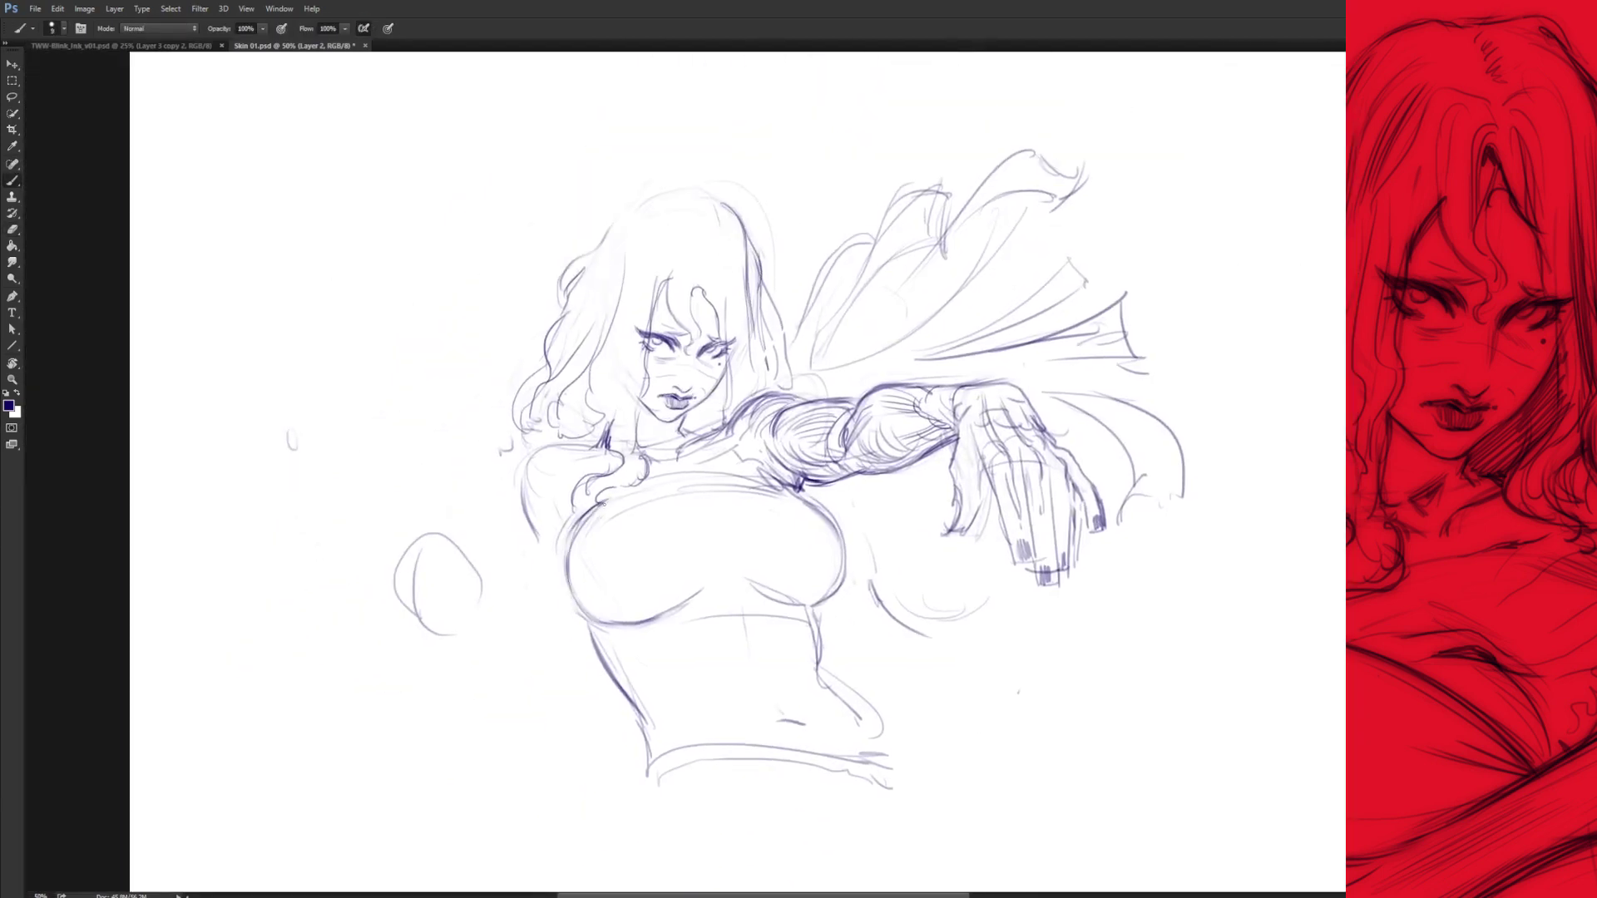
Draw the hair parting at the crown and the locks sweeping down over the forehead.
drag(666, 200, 680, 257)
drag(657, 354, 707, 296)
drag(630, 281, 714, 251)
key(x)
key(e)
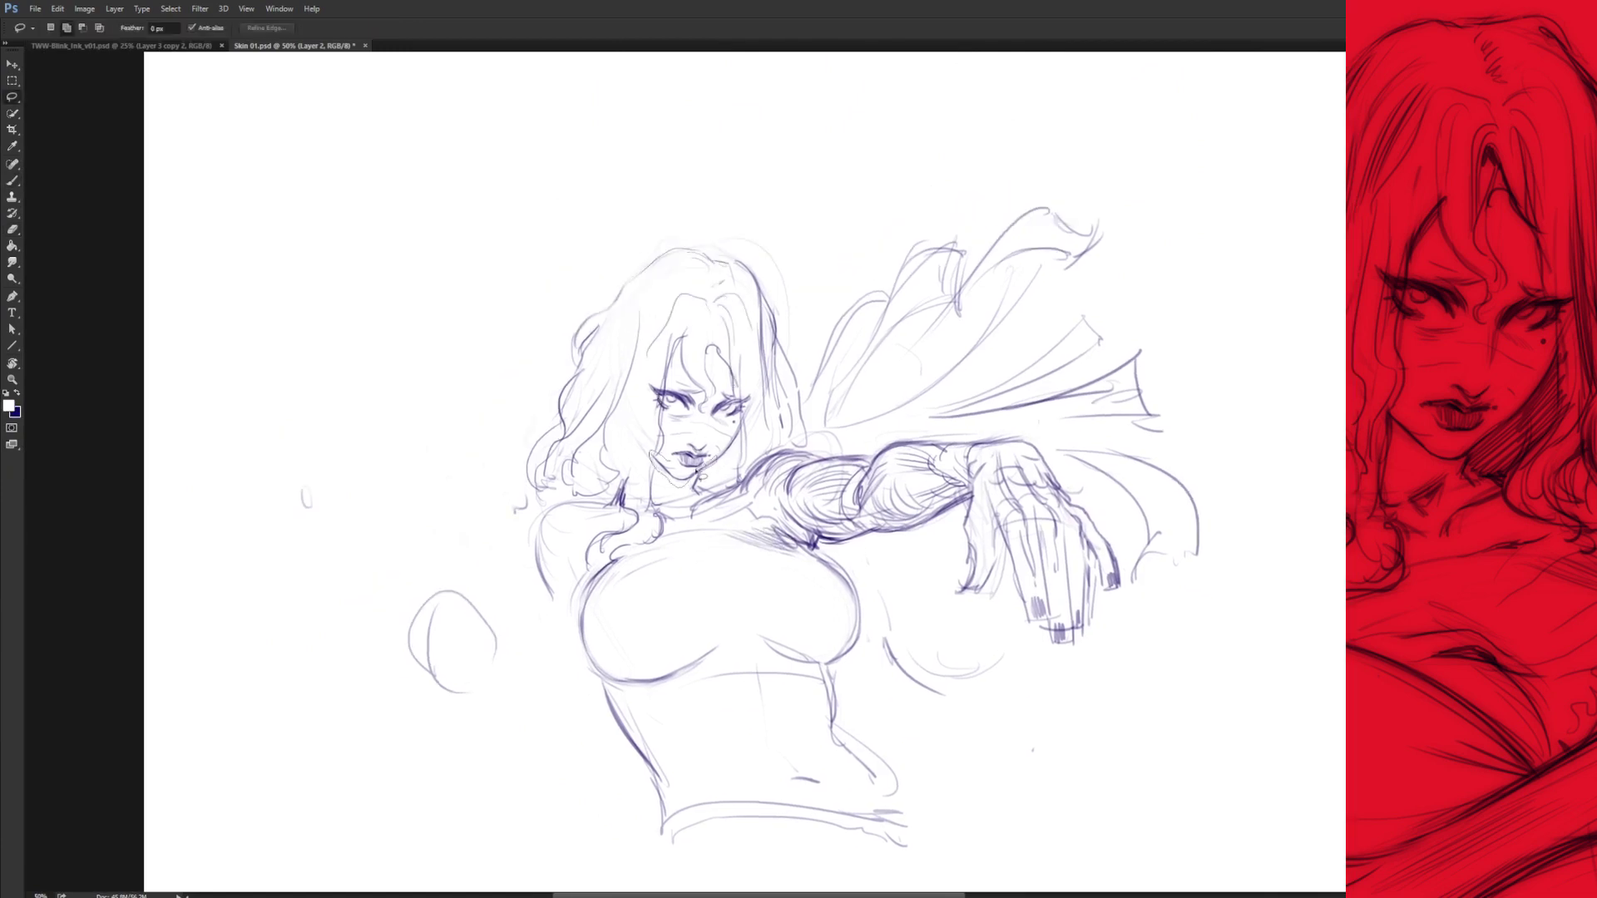
Redraw the outstretched hand's thumb with a clean contour and a dark nail.
key(b)
key(x)
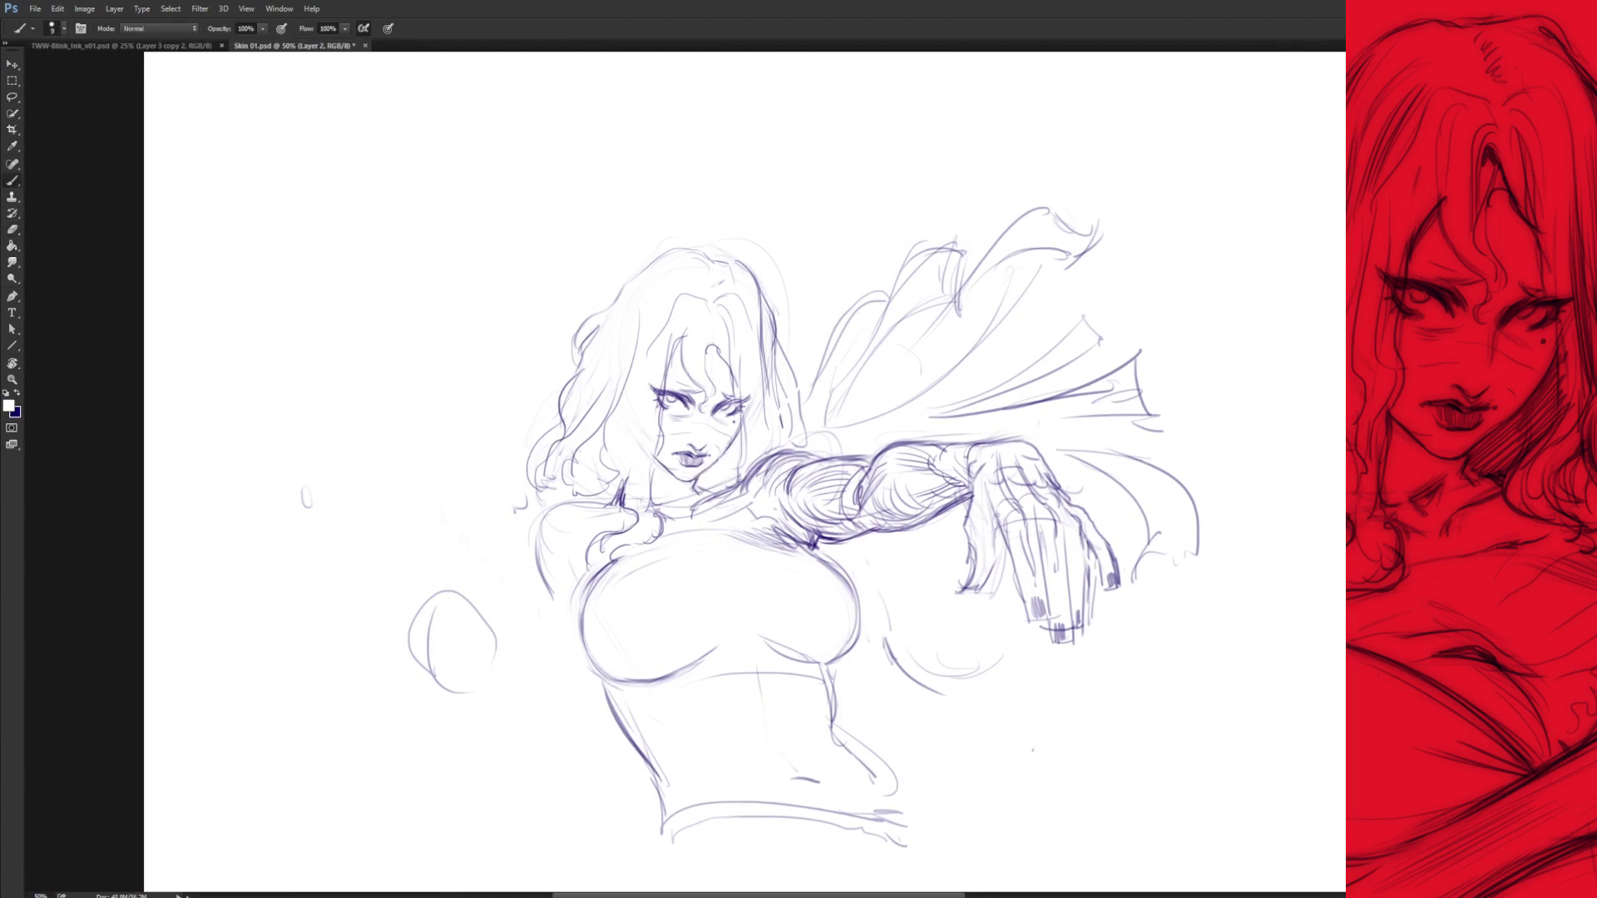
drag(962, 588, 931, 495)
drag(964, 416, 963, 466)
drag(945, 471, 933, 491)
key(e)
scroll(730, 471, up, 1)
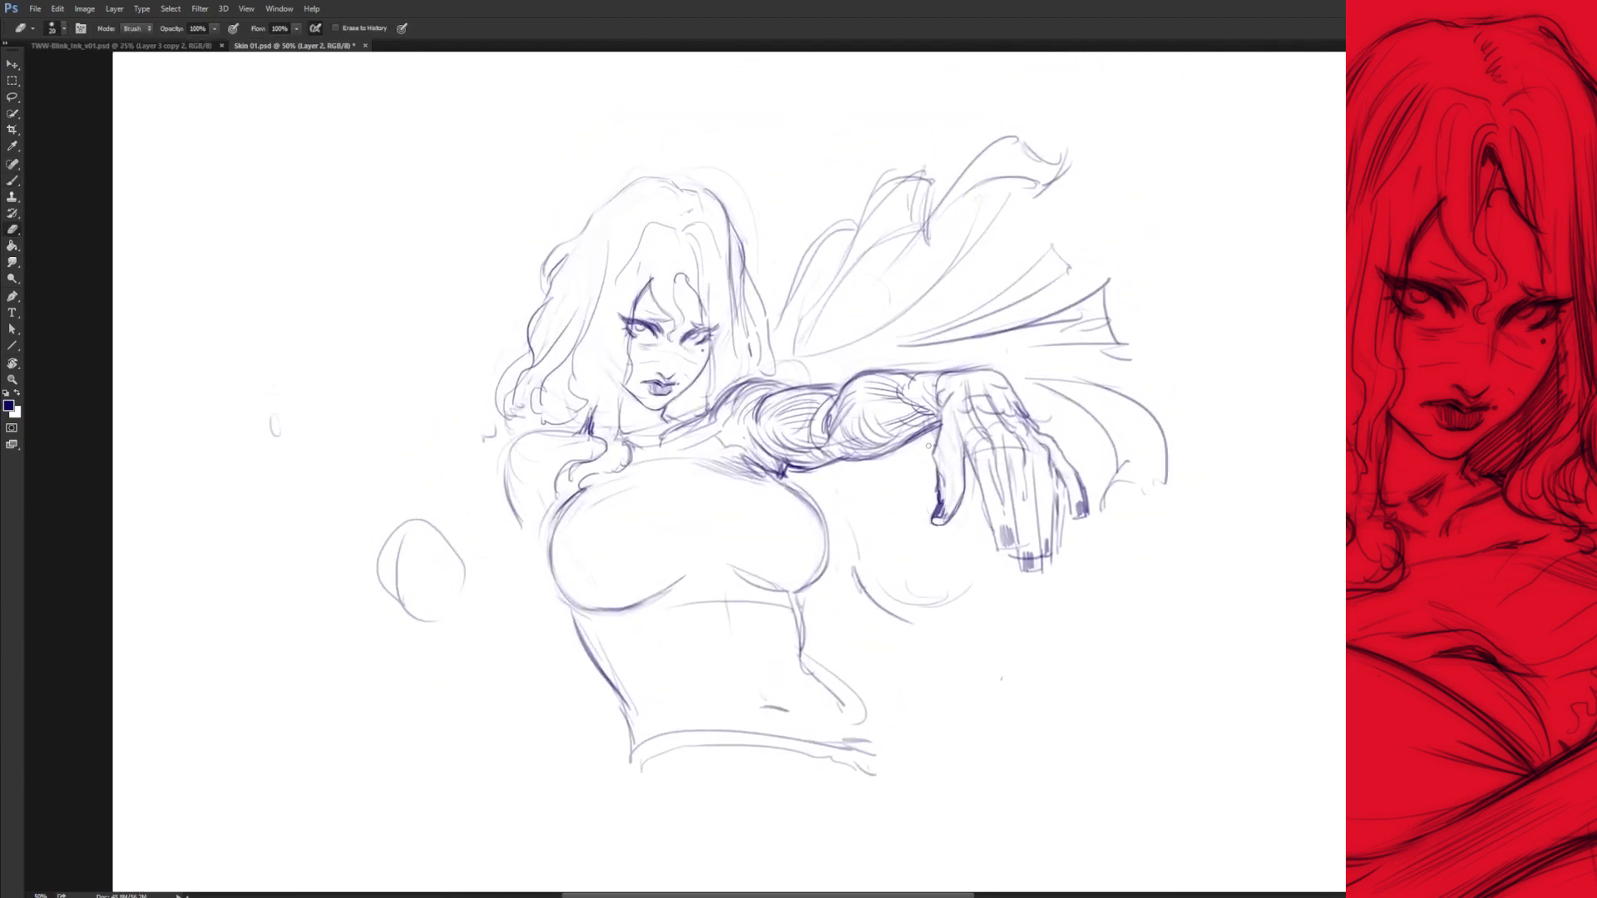
Refine the neck lines and add a hair curl over the shoulder of the outstretched arm.
key(b)
drag(624, 379, 626, 406)
mouse_move(694, 370)
mouse_down()
mouse_move(714, 420)
mouse_move(724, 404)
mouse_up()
key(e)
key(b)
drag(705, 390, 730, 457)
key(e)
Erase rough lines in the hair above the far shoulder and redraw the shoulder's top contour.
drag(499, 490, 582, 387)
key(b)
drag(512, 443, 582, 429)
key(e)
Clean up the rough lines along the underside of the bust.
mouse_move(723, 570)
mouse_down()
mouse_move(783, 589)
mouse_move(826, 572)
mouse_move(773, 549)
mouse_up()
key(b)
key(e)
drag(541, 582, 674, 632)
Strengthen the contours of the hair, shoulder and both sides of the waist.
key(b)
mouse_move(615, 333)
mouse_down()
mouse_move(586, 445)
mouse_move(541, 453)
mouse_up()
drag(601, 676, 584, 641)
drag(776, 592, 854, 730)
drag(762, 578, 794, 662)
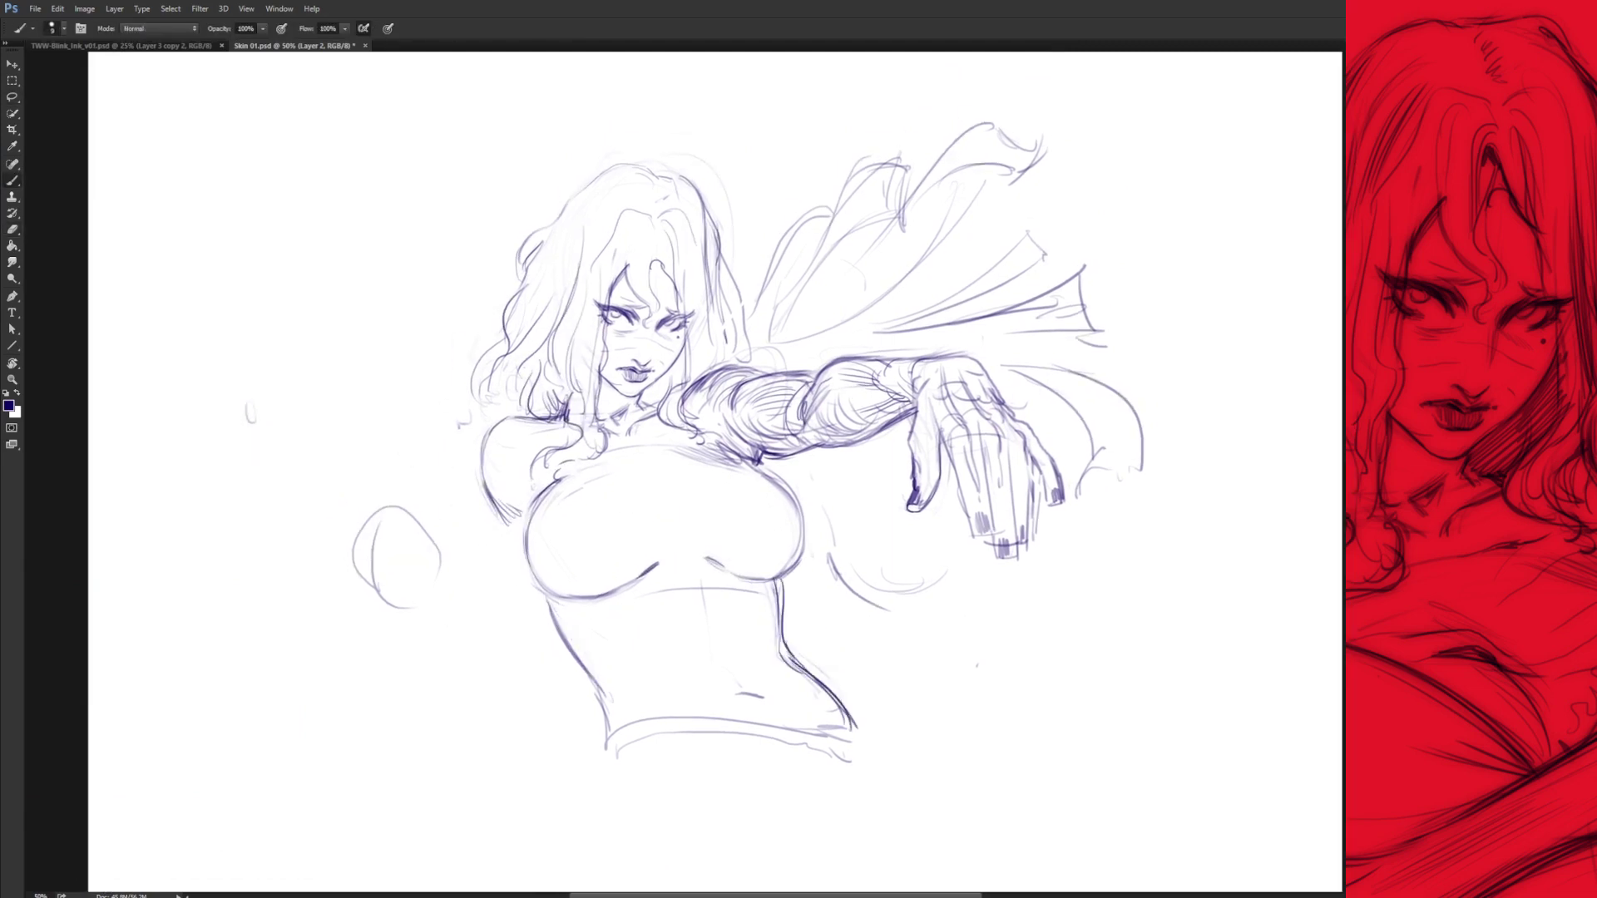
drag(832, 416, 838, 503)
drag(727, 512, 811, 542)
key(ctrl+minus)
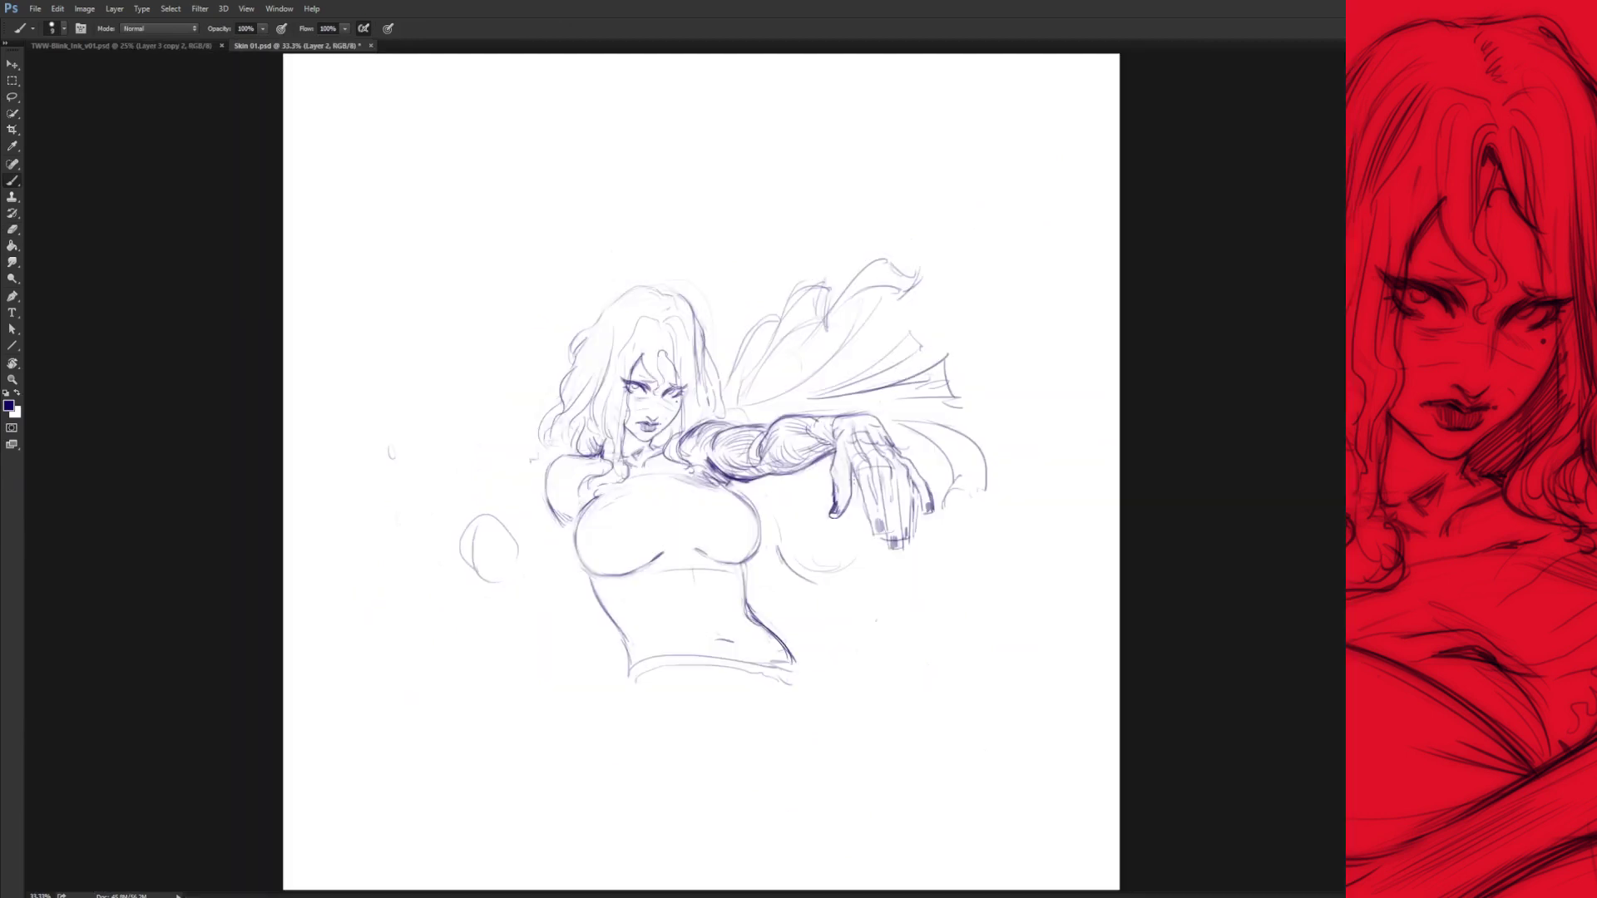
Rough in the bent second arm beside the torso and lighten the placeholder oval for its hand.
drag(533, 495, 469, 574)
drag(557, 520, 564, 631)
mouse_move(487, 582)
mouse_down()
mouse_move(599, 670)
mouse_move(582, 665)
mouse_up()
key(e)
Refine the finger contours of the outstretched hand.
key(b)
drag(877, 478, 889, 533)
drag(895, 471, 901, 549)
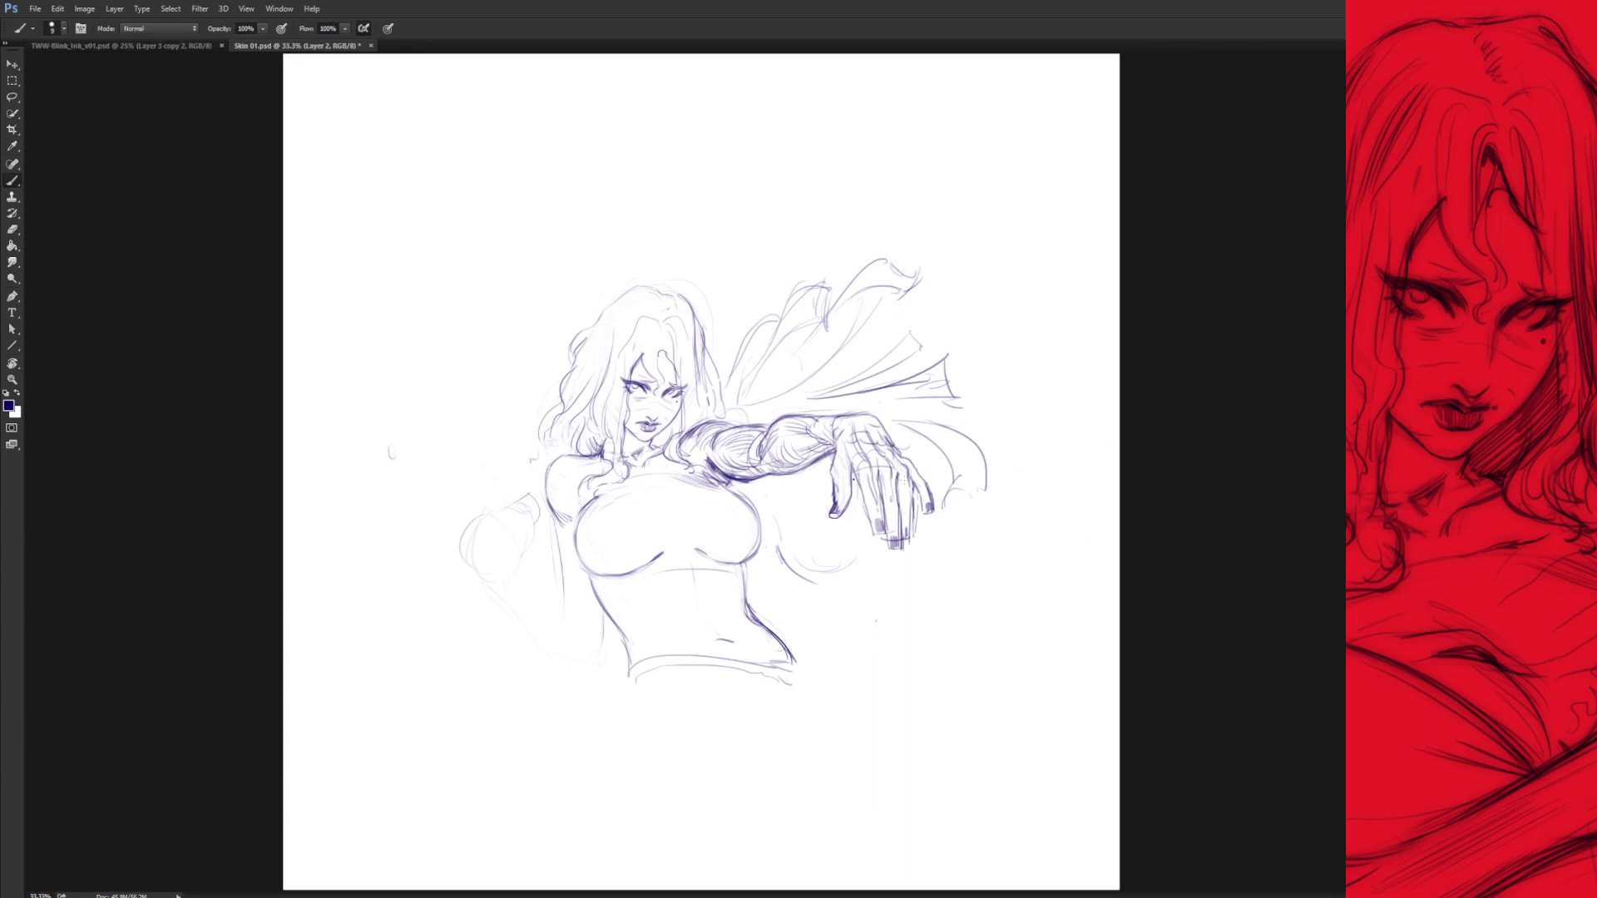
Sketch cape folds hanging beside the waist and sweeping out beneath the outstretched hand.
key(e)
drag(758, 516, 649, 574)
key(b)
mouse_move(789, 512)
mouse_down()
mouse_move(820, 582)
mouse_move(778, 620)
mouse_up()
drag(769, 566, 865, 645)
drag(811, 501, 786, 648)
drag(869, 541, 998, 532)
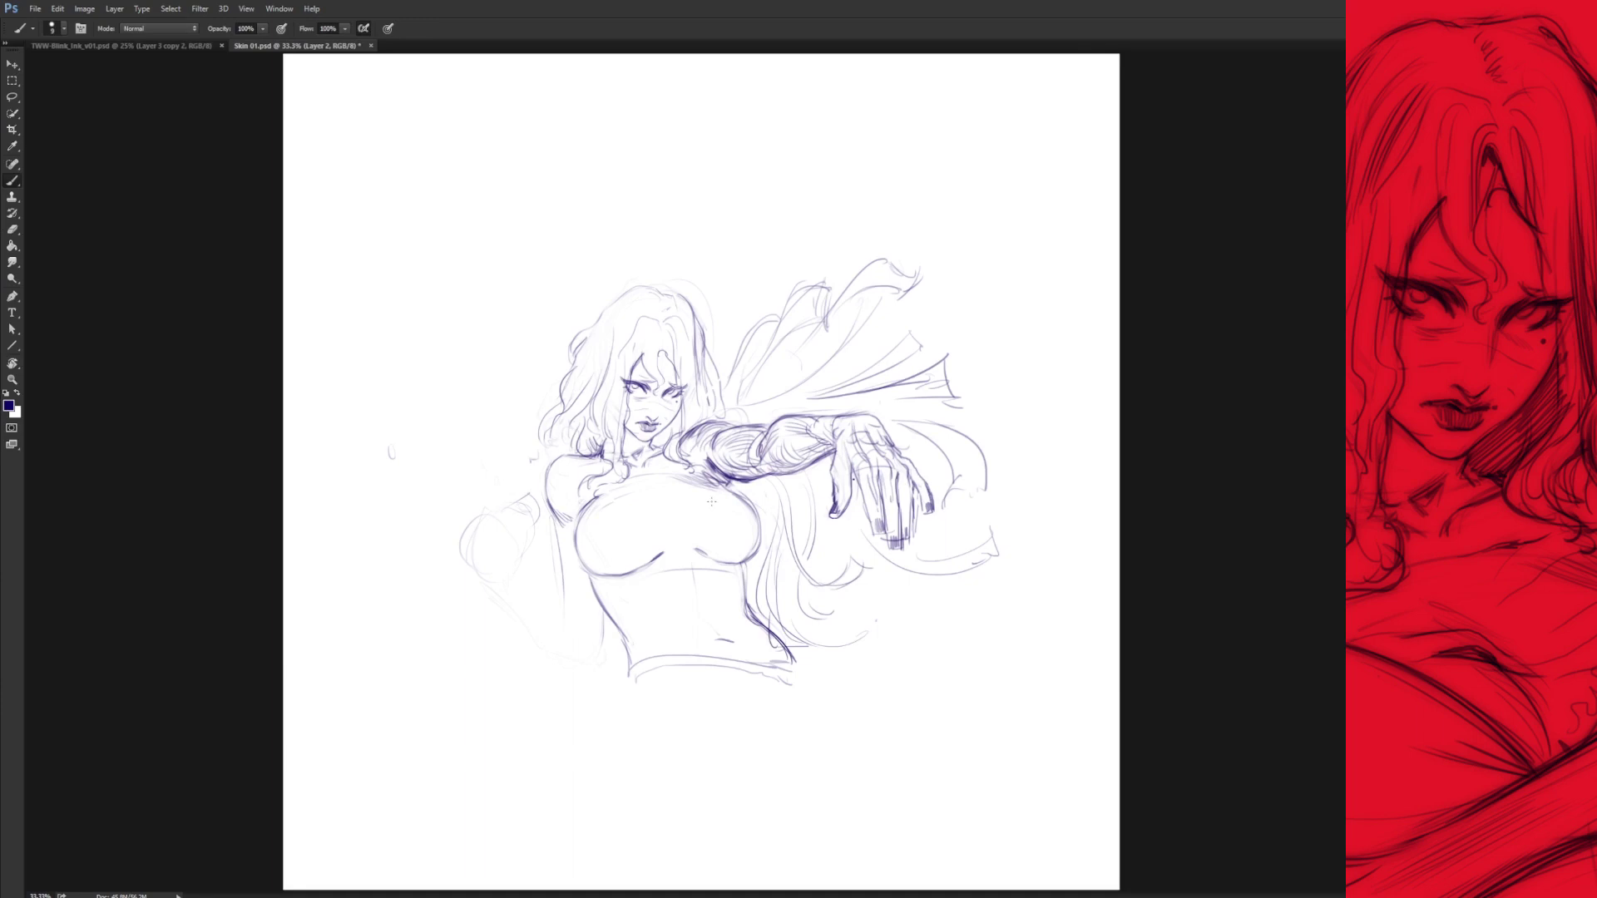
Darken the hair beside the neck and sketch the top's crossed neckline and lower hem over the bust.
click(713, 413)
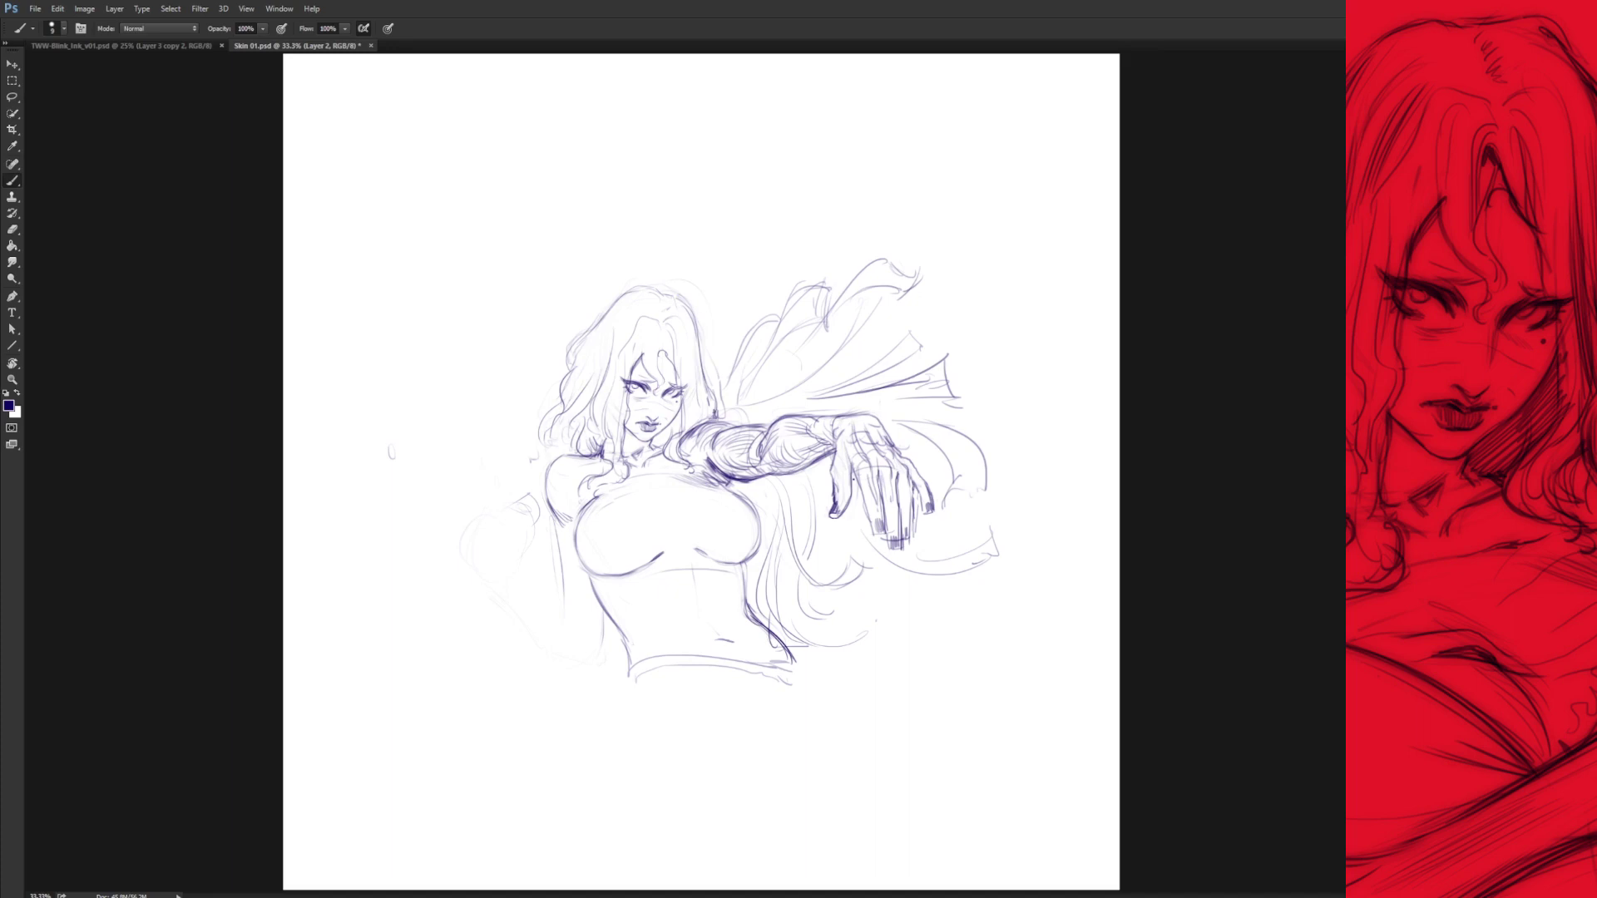
drag(608, 505, 678, 549)
mouse_move(725, 491)
mouse_down()
mouse_move(686, 545)
mouse_move(678, 531)
mouse_up()
drag(624, 582, 728, 565)
drag(723, 489, 689, 531)
Sketch abdomen fold lines beneath the top and undo the last stroke across the bust.
drag(632, 600, 681, 608)
drag(696, 596, 731, 601)
drag(666, 610, 706, 616)
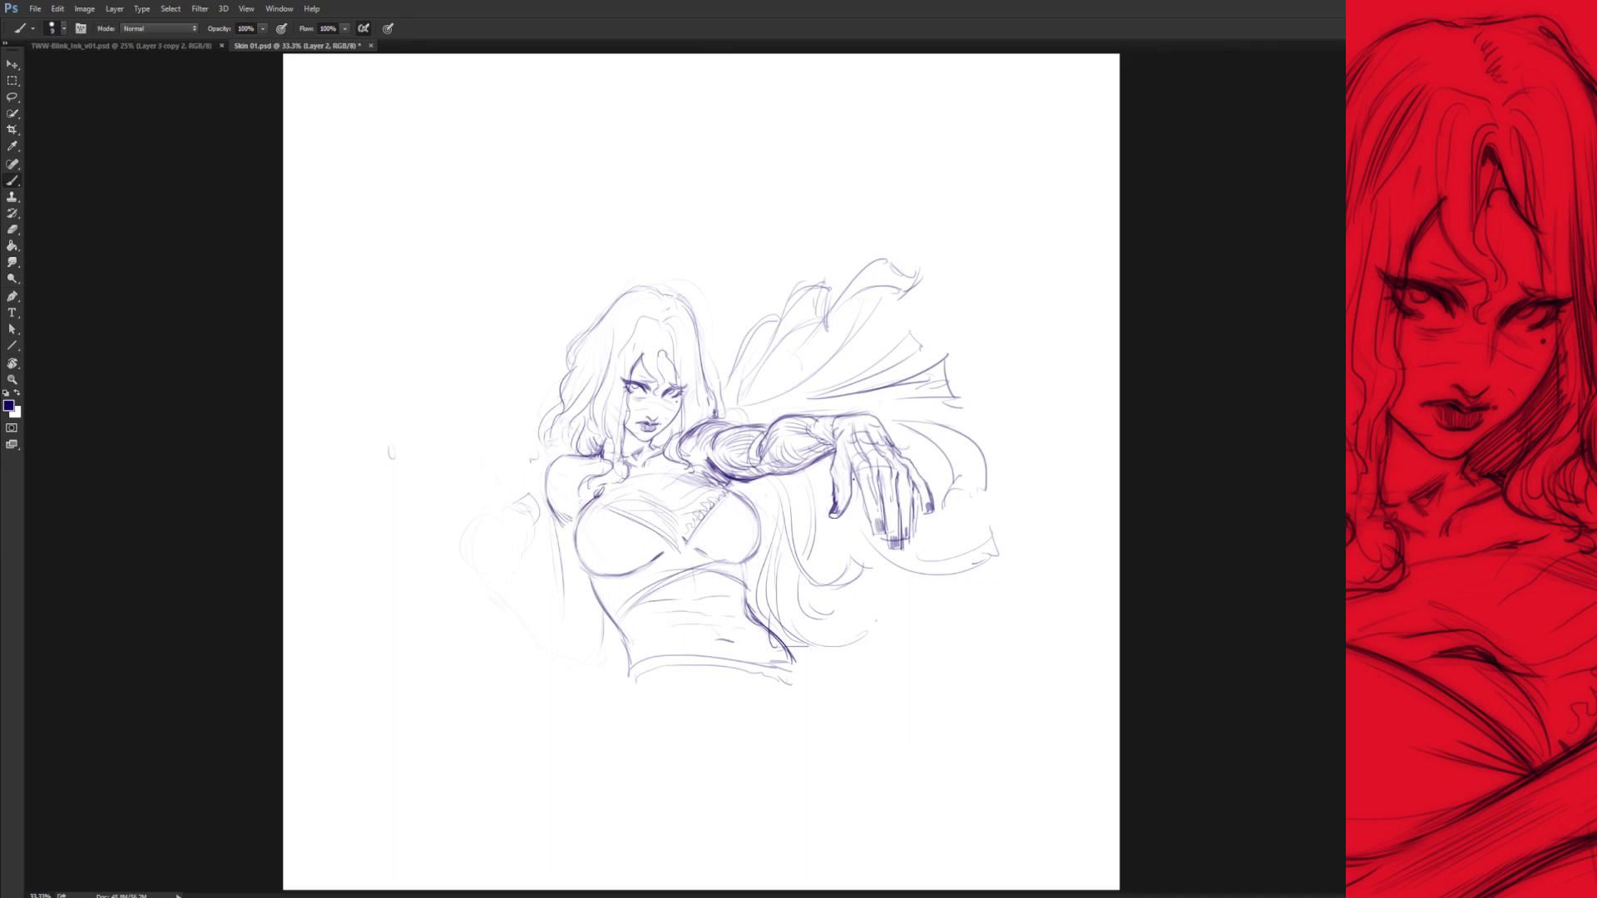
drag(713, 551, 630, 562)
key(ctrl+z)
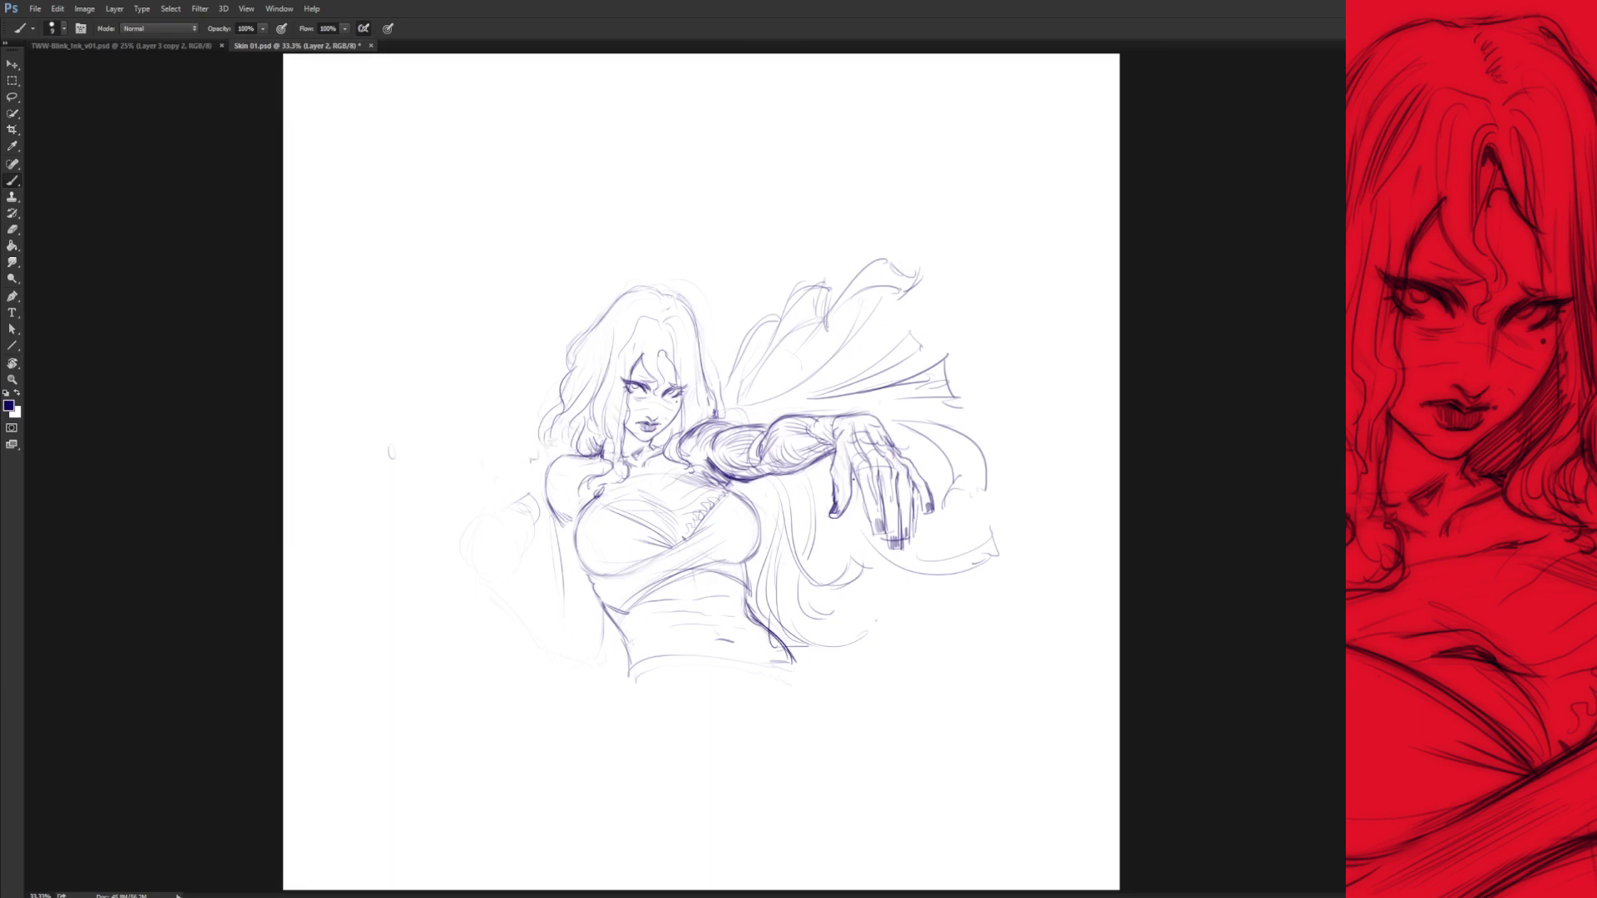
Draw the bent second arm's wrist, forearm, elbow and upper arm over the rough guide.
drag(478, 509, 527, 495)
drag(471, 544, 547, 665)
drag(478, 574, 576, 674)
drag(497, 549, 567, 623)
drag(579, 640, 600, 665)
drag(551, 528, 551, 615)
drag(587, 603, 598, 670)
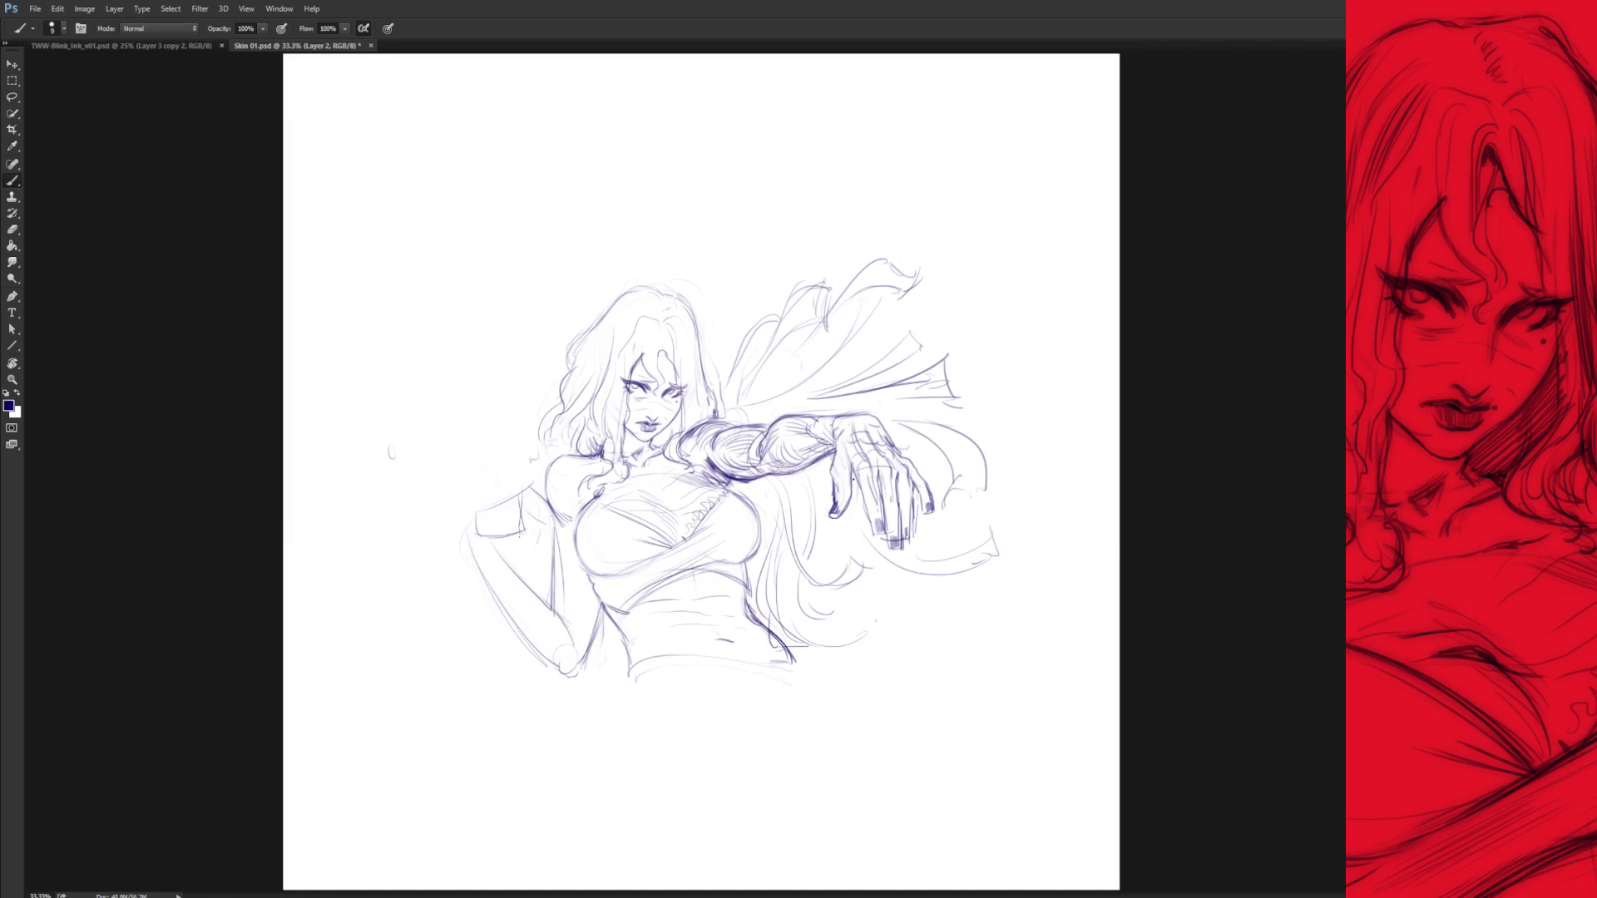
Lasso the bent arm, reposition it with Free Transform and deselect.
key(l)
drag(532, 470, 532, 582)
key(ctrl+t)
key(Return)
key(ctrl+d)
key(b)
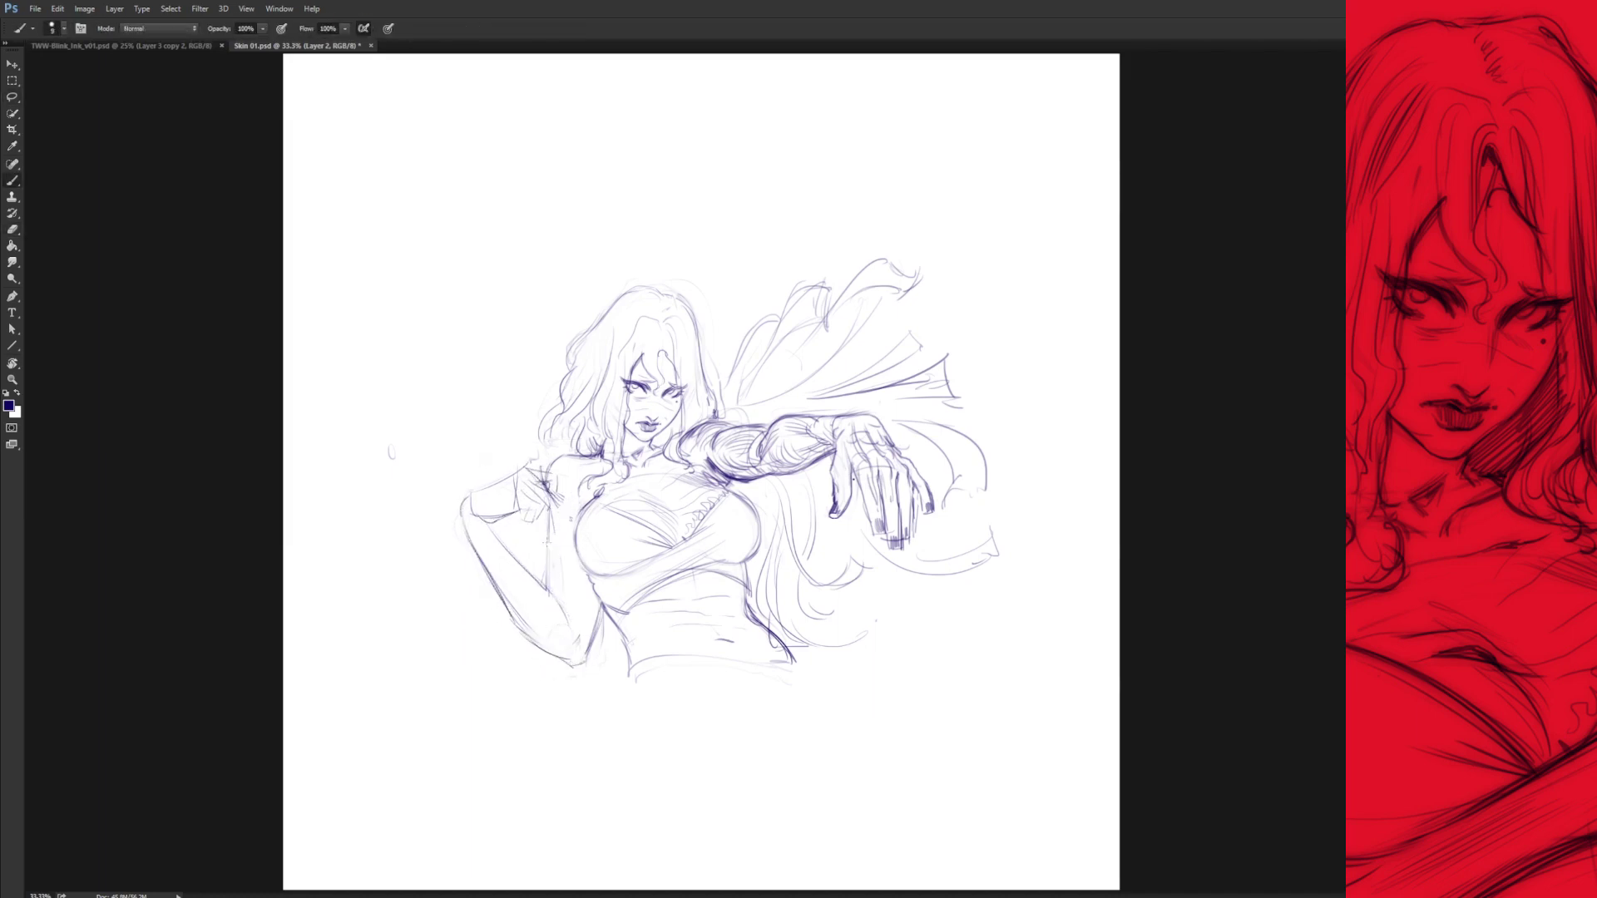
Lasso the bent arm and its hand, move them slightly outward with Free Transform and deselect.
key(l)
drag(537, 462, 574, 490)
key(ctrl+t)
mouse_move(516, 541)
mouse_down()
mouse_move(574, 437)
mouse_move(543, 466)
mouse_move(531, 553)
mouse_up()
key(Return)
key(ctrl+d)
key(b)
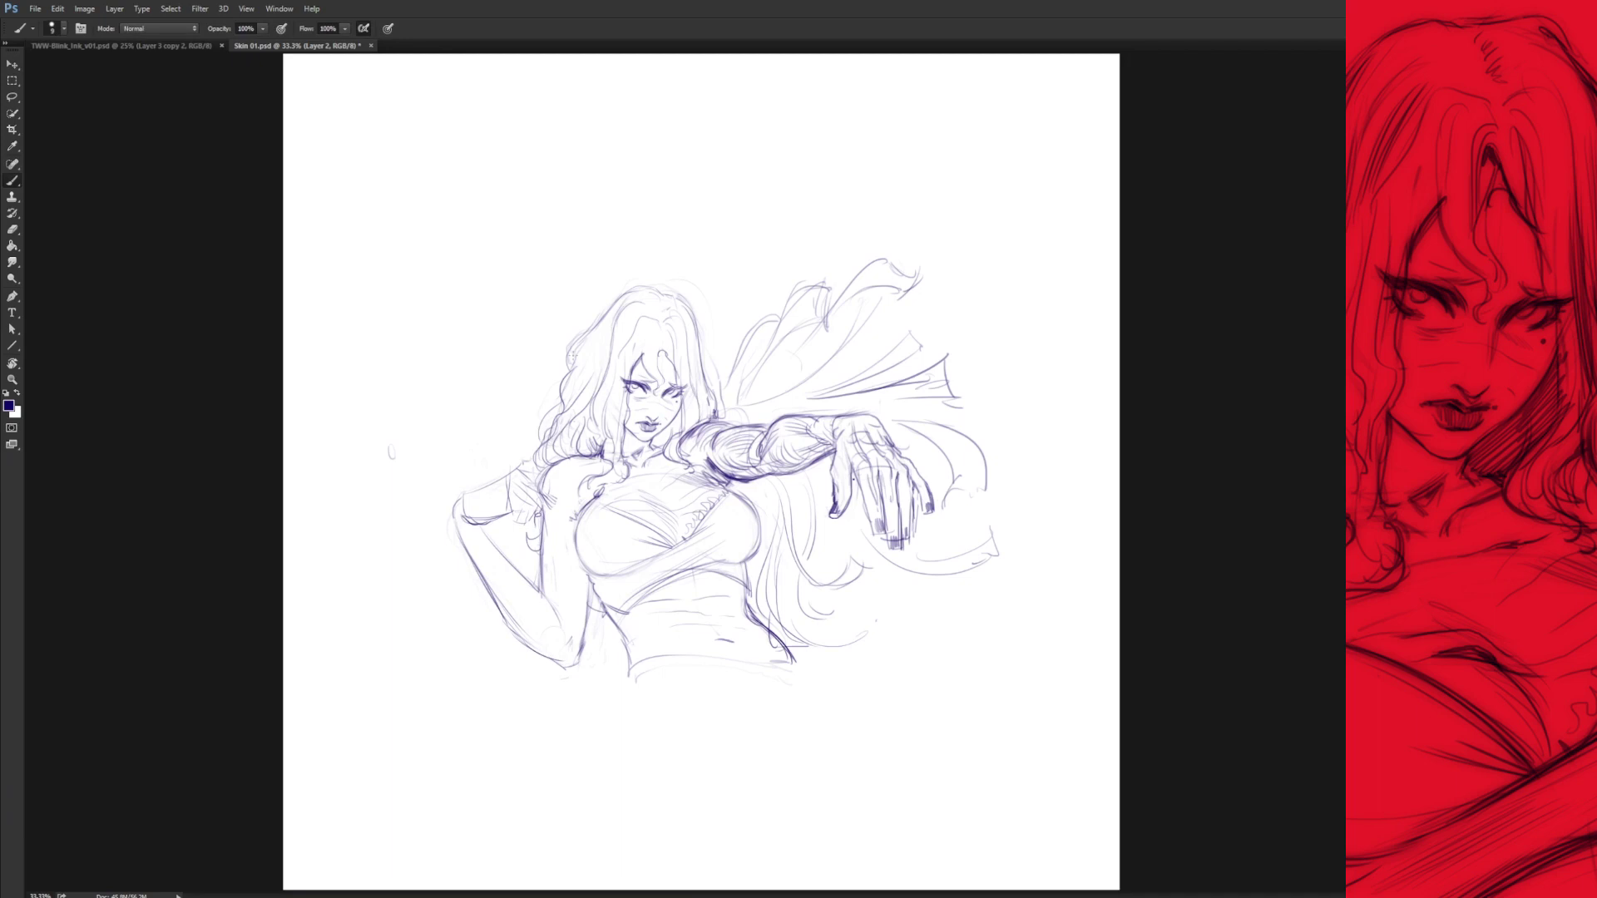
Sketch the bent arm's hand with curled fingers at the shoulder and redraw its wrist, elbow and forearm outlines.
key(ctrl+plus)
mouse_move(412, 532)
mouse_down()
mouse_move(349, 499)
mouse_move(441, 549)
mouse_move(462, 484)
mouse_up()
drag(471, 472, 464, 518)
drag(363, 566, 343, 587)
drag(381, 637, 499, 713)
drag(466, 522, 467, 575)
mouse_move(366, 527)
mouse_down()
mouse_move(400, 517)
mouse_move(414, 486)
mouse_up()
Clean up the bent arm's stray lines and refine its elbow, fingers and the neighbouring shoulder contour.
key(e)
key(b)
mouse_move(336, 544)
mouse_down()
mouse_move(298, 537)
mouse_move(297, 474)
mouse_move(282, 540)
mouse_up()
drag(465, 522, 432, 578)
drag(474, 491, 456, 528)
drag(540, 470, 501, 504)
drag(653, 462, 629, 477)
drag(629, 478, 619, 515)
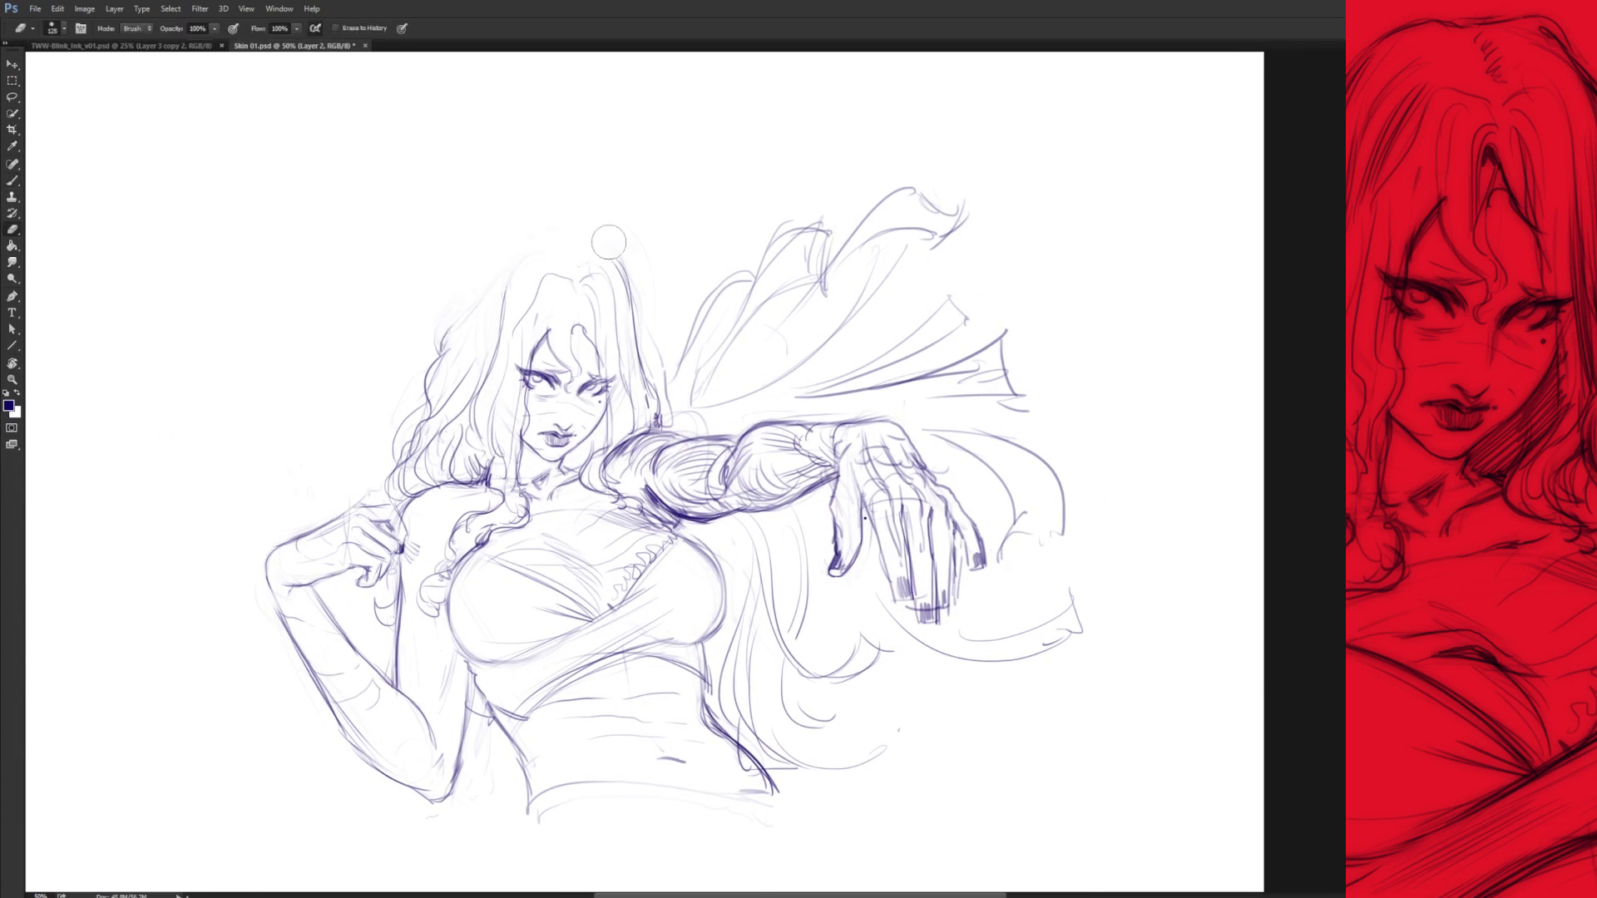
Erase the rough lines at the crown of the head and redraw the hair's top outline.
drag(643, 201, 640, 260)
key(b)
drag(629, 364, 579, 302)
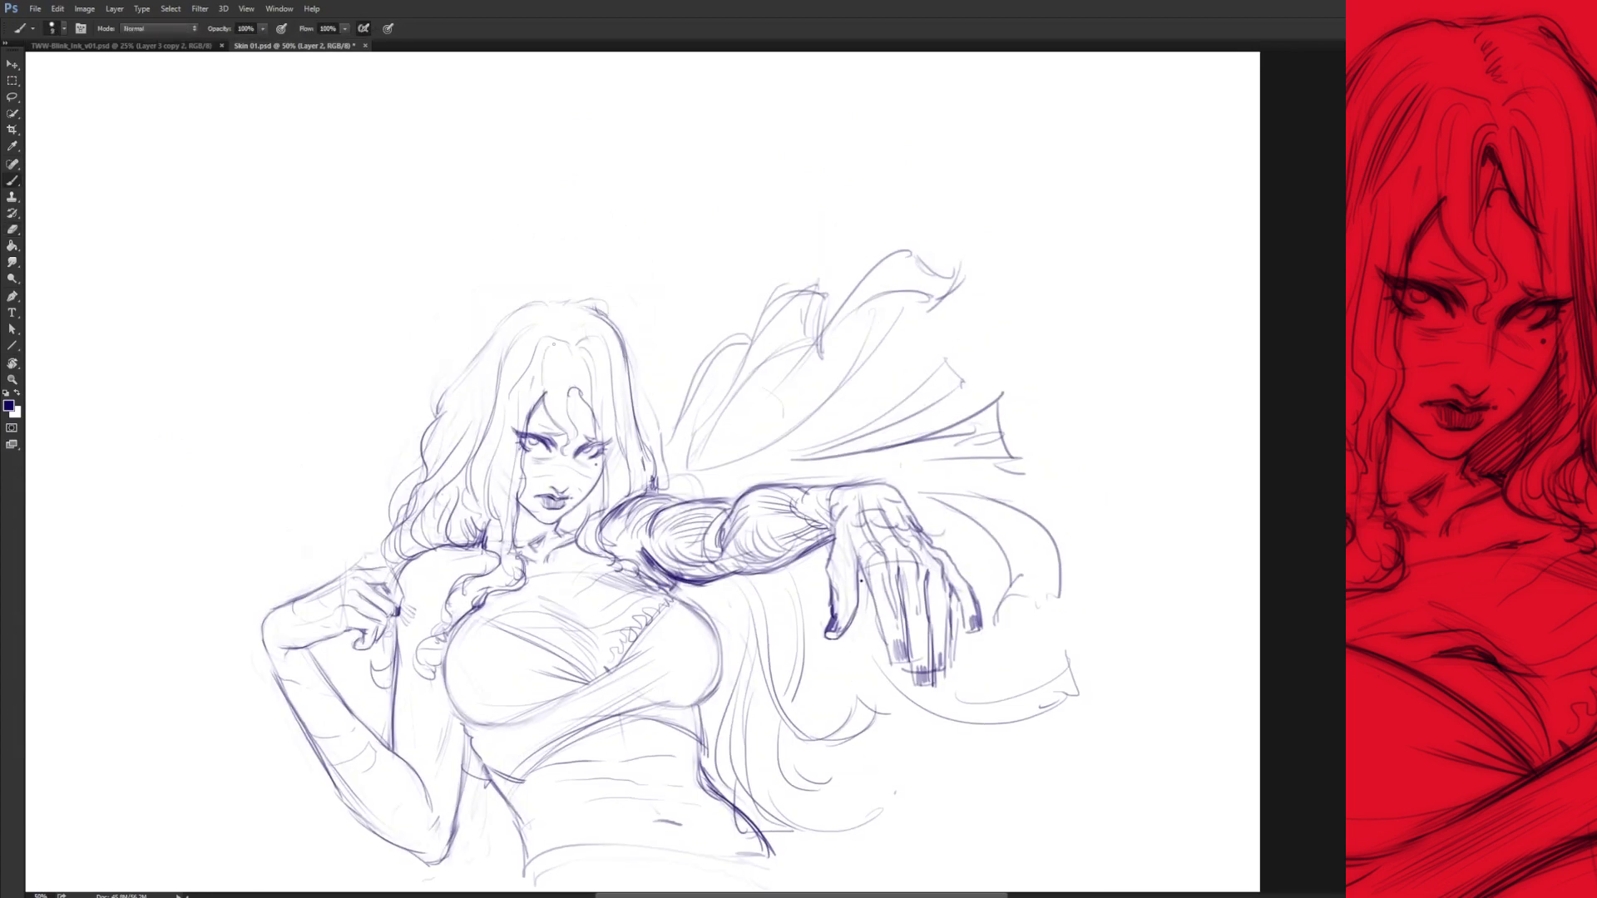
drag(548, 385, 587, 312)
mouse_move(897, 508)
mouse_down()
mouse_move(917, 472)
mouse_move(806, 451)
mouse_up()
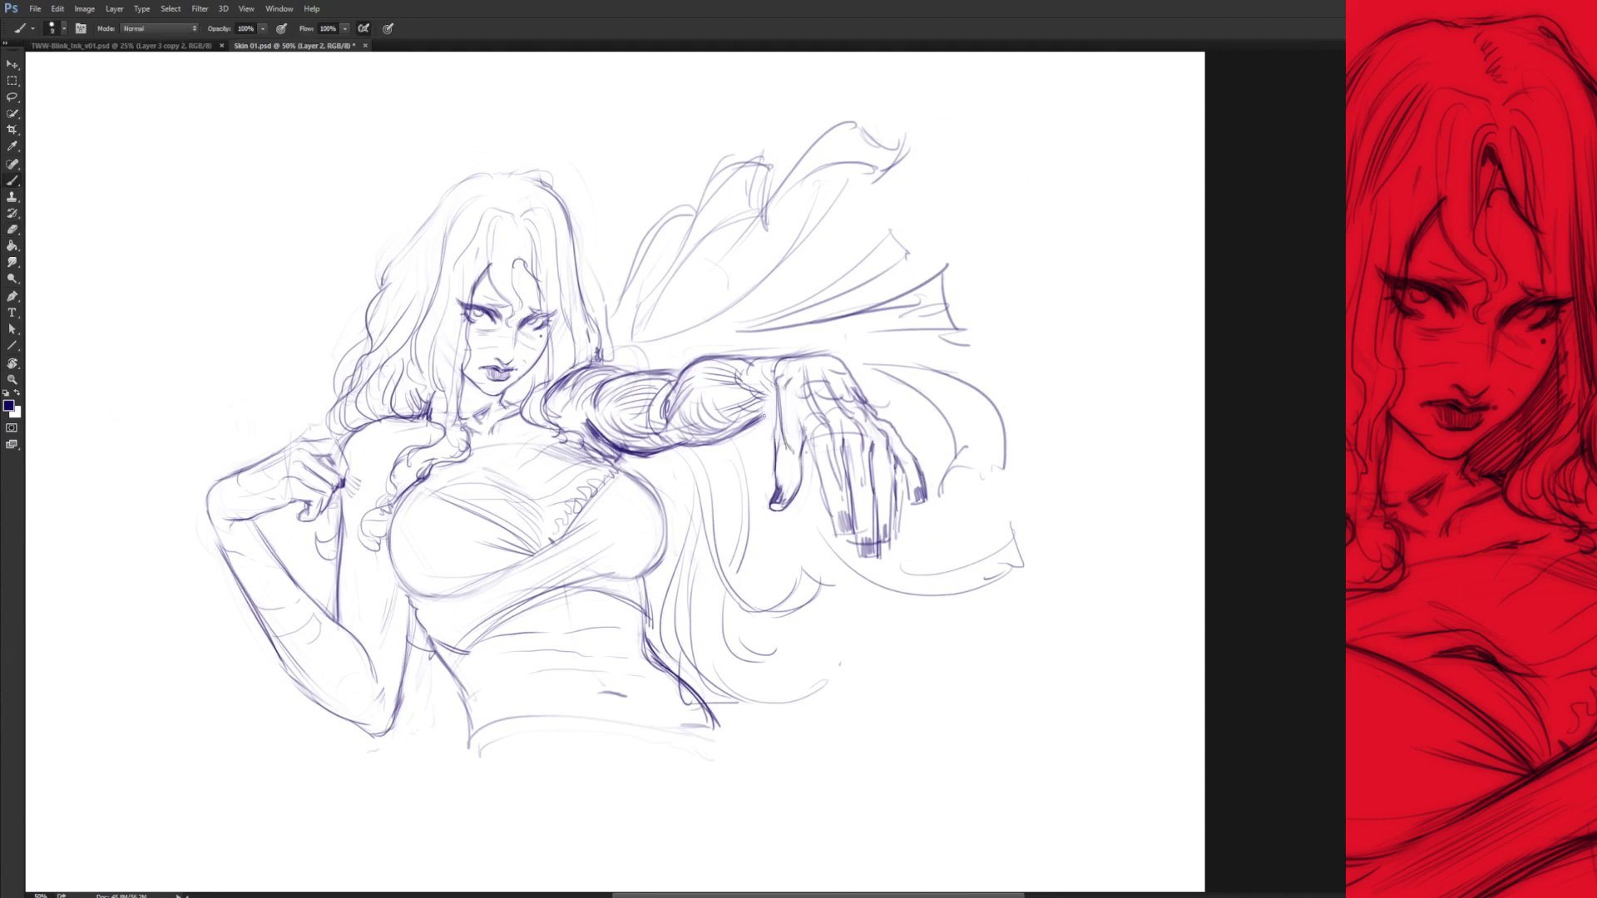
Redraw the fingertips of the outstretched hand with dark pointed nails.
drag(424, 399, 624, 370)
mouse_move(1036, 482)
mouse_down()
mouse_move(931, 508)
mouse_move(986, 545)
mouse_up()
mouse_move(958, 539)
mouse_down()
mouse_move(970, 557)
mouse_move(945, 533)
mouse_up()
drag(973, 526, 981, 545)
drag(1075, 269, 1142, 314)
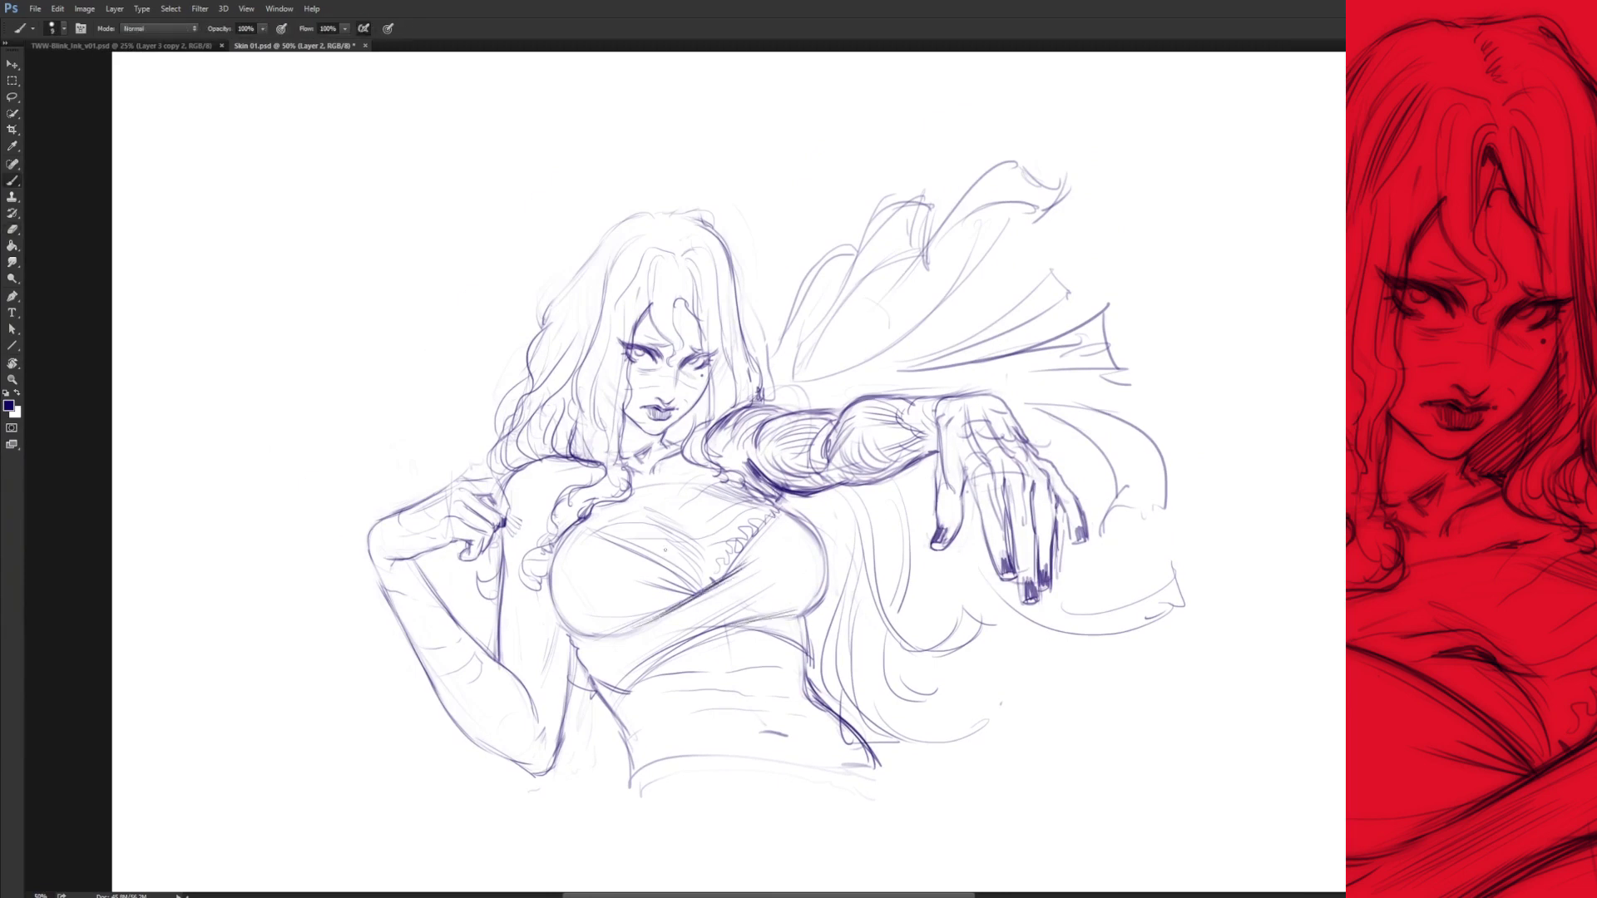
Draw the cape's lower edge flowing along the top of the outstretched arm and add a fold on the forearm.
drag(699, 590, 586, 639)
key(e)
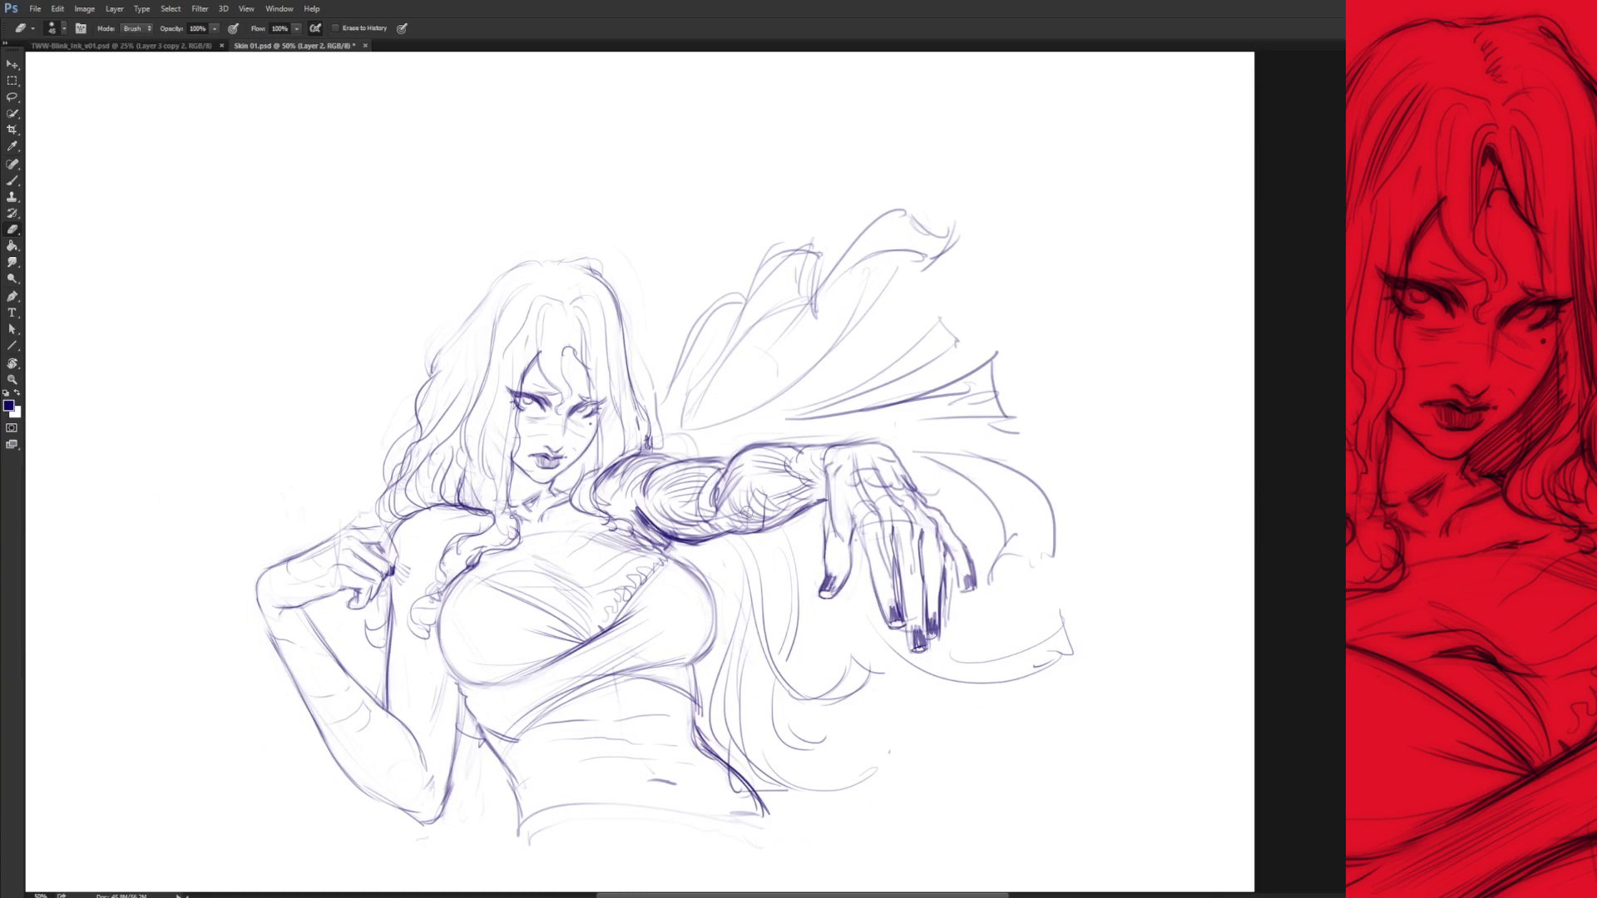
key(b)
drag(762, 517, 767, 533)
mouse_move(727, 449)
mouse_down()
mouse_move(986, 420)
mouse_move(786, 418)
mouse_up()
key(e)
key(b)
drag(699, 456, 737, 427)
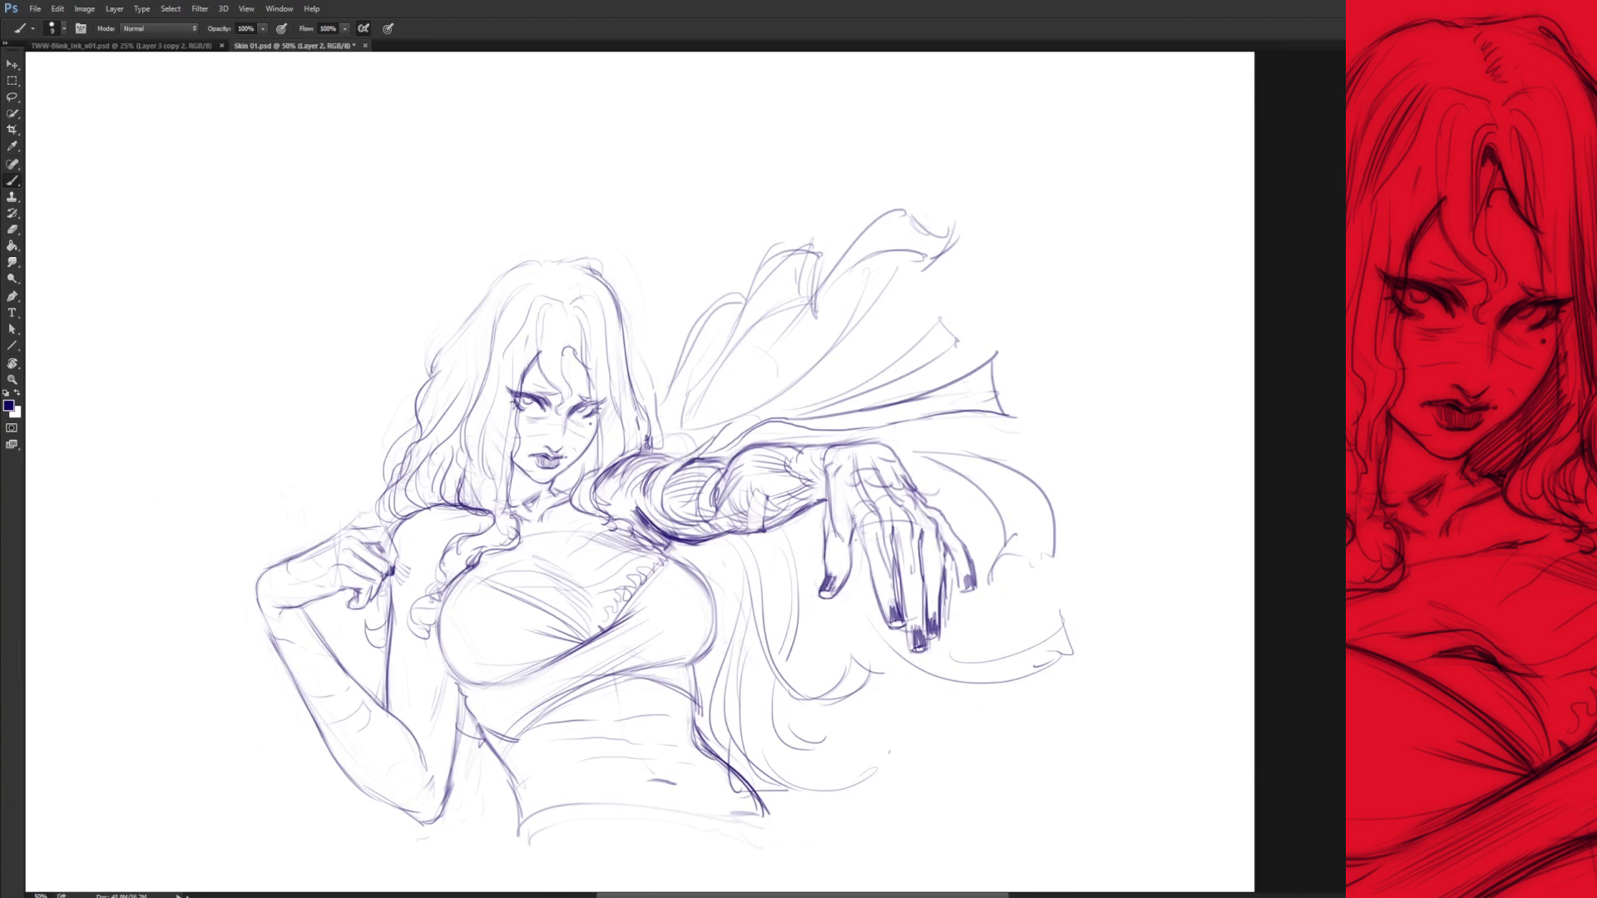
drag(694, 418, 663, 475)
drag(707, 399, 732, 359)
Erase the rough upper cape strokes and redraw them as looping, curling folds behind the outstretched arm.
key(e)
key(b)
mouse_move(786, 304)
mouse_down()
mouse_move(724, 362)
mouse_move(807, 359)
mouse_up()
key(e)
mouse_move(799, 333)
mouse_down()
mouse_move(732, 370)
mouse_move(794, 388)
mouse_up()
key(b)
key(e)
key(b)
mouse_move(617, 502)
mouse_down()
mouse_move(636, 441)
mouse_move(717, 359)
mouse_move(719, 420)
mouse_up()
mouse_move(718, 419)
mouse_down()
mouse_move(755, 316)
mouse_move(672, 436)
mouse_up()
scroll(670, 436, down, 3)
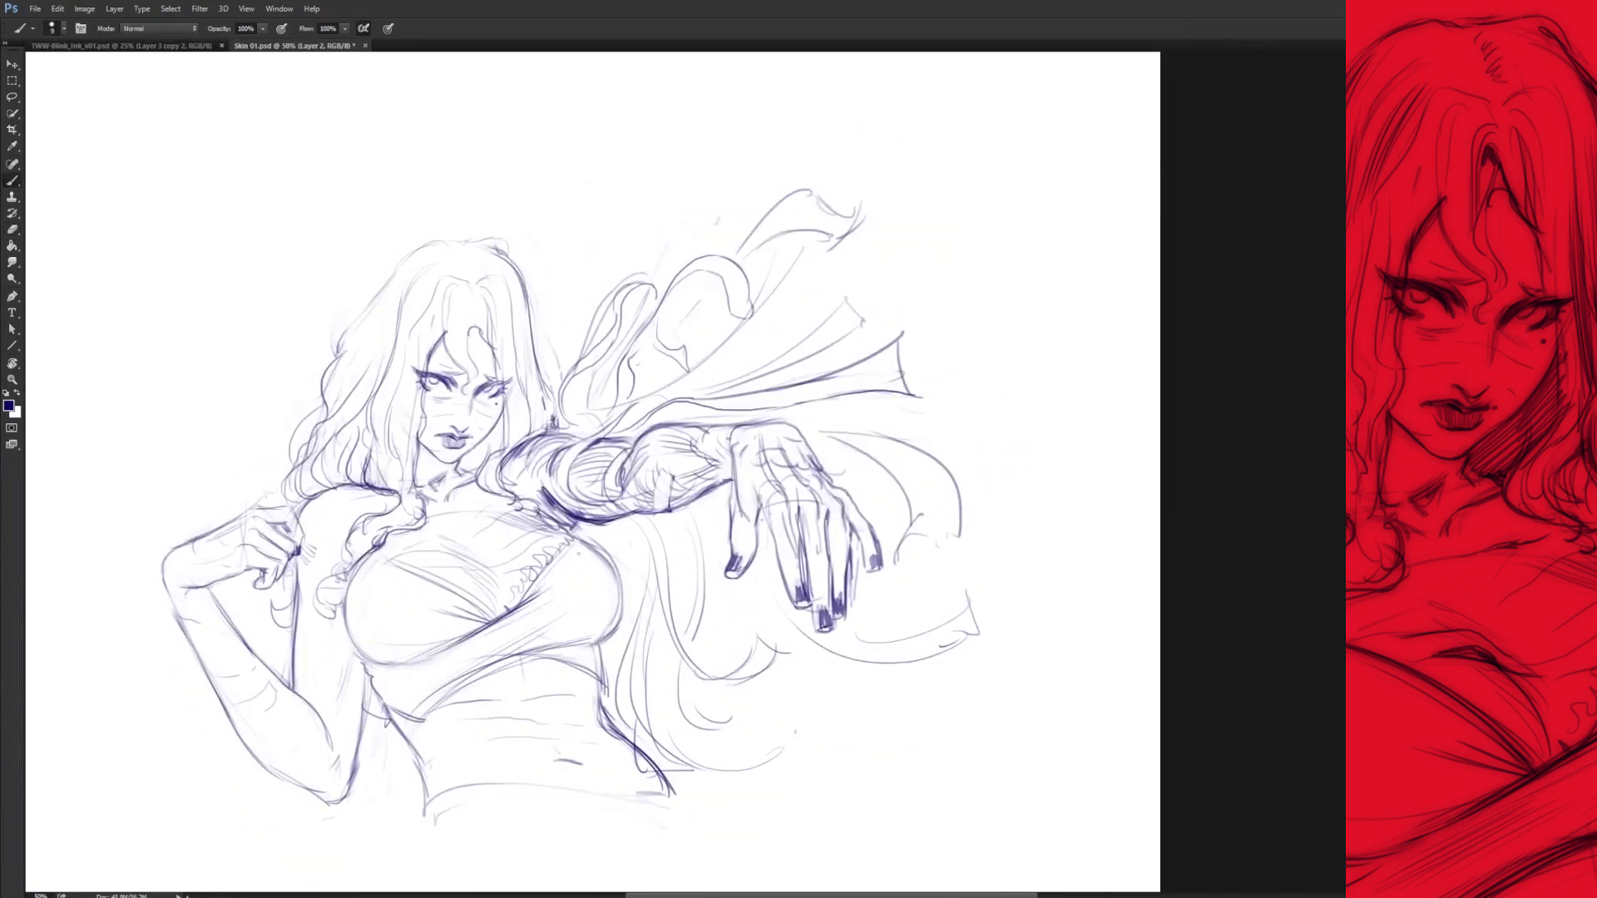
Refine the middle cape strip and draw a wavy hair strand and looping fold behind the outstretched arm's shoulder.
drag(553, 585, 604, 614)
mouse_move(722, 397)
mouse_down()
mouse_move(803, 388)
mouse_move(920, 337)
mouse_up()
key(e)
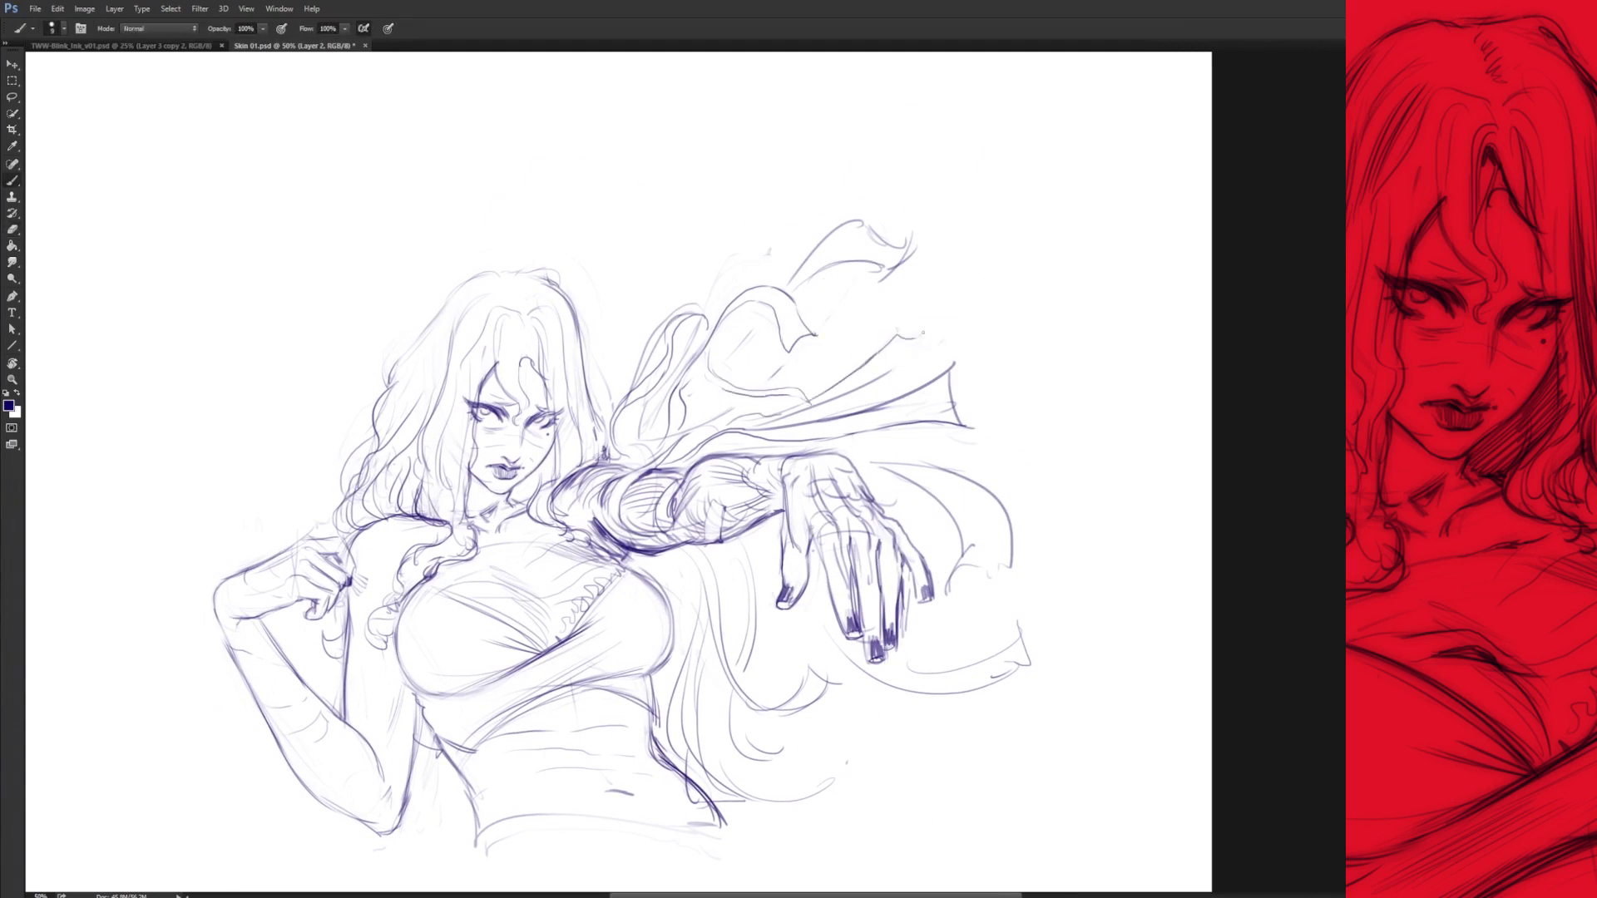
drag(583, 428, 563, 457)
key(b)
drag(564, 538, 582, 466)
mouse_move(577, 487)
mouse_down()
mouse_move(585, 392)
mouse_move(615, 375)
mouse_up()
mouse_move(611, 391)
mouse_down()
mouse_move(634, 406)
mouse_move(531, 315)
mouse_up()
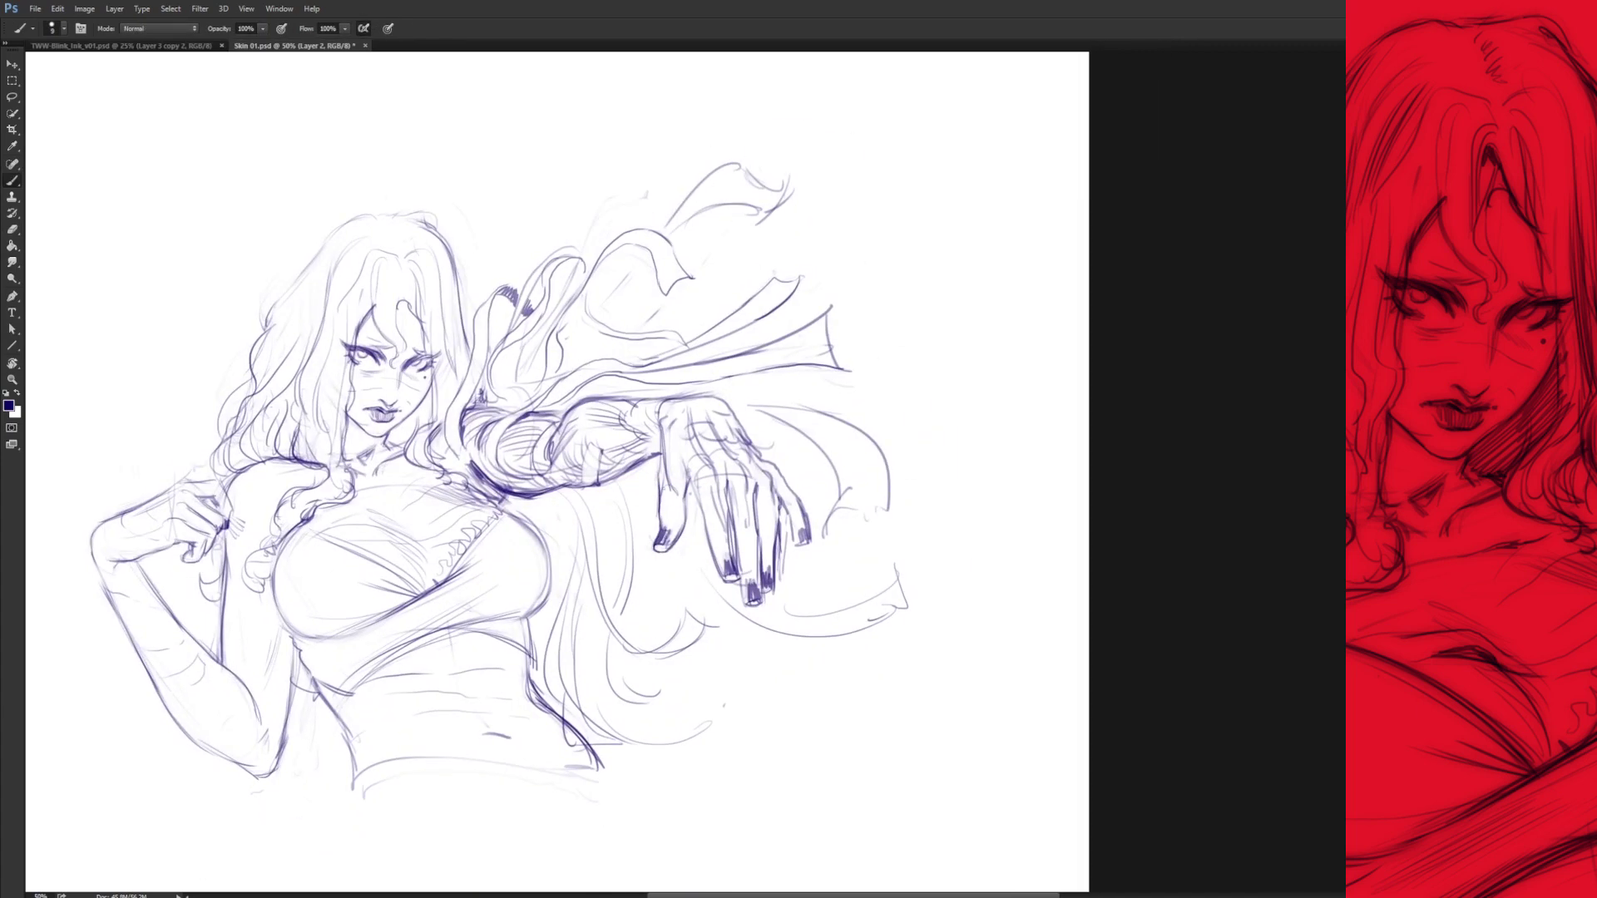
Lasso the outstretched hand's fingers, reposition them and restate the line between thumb and fingers.
key(l)
drag(700, 490, 707, 616)
drag(801, 509, 807, 518)
drag(687, 483, 702, 511)
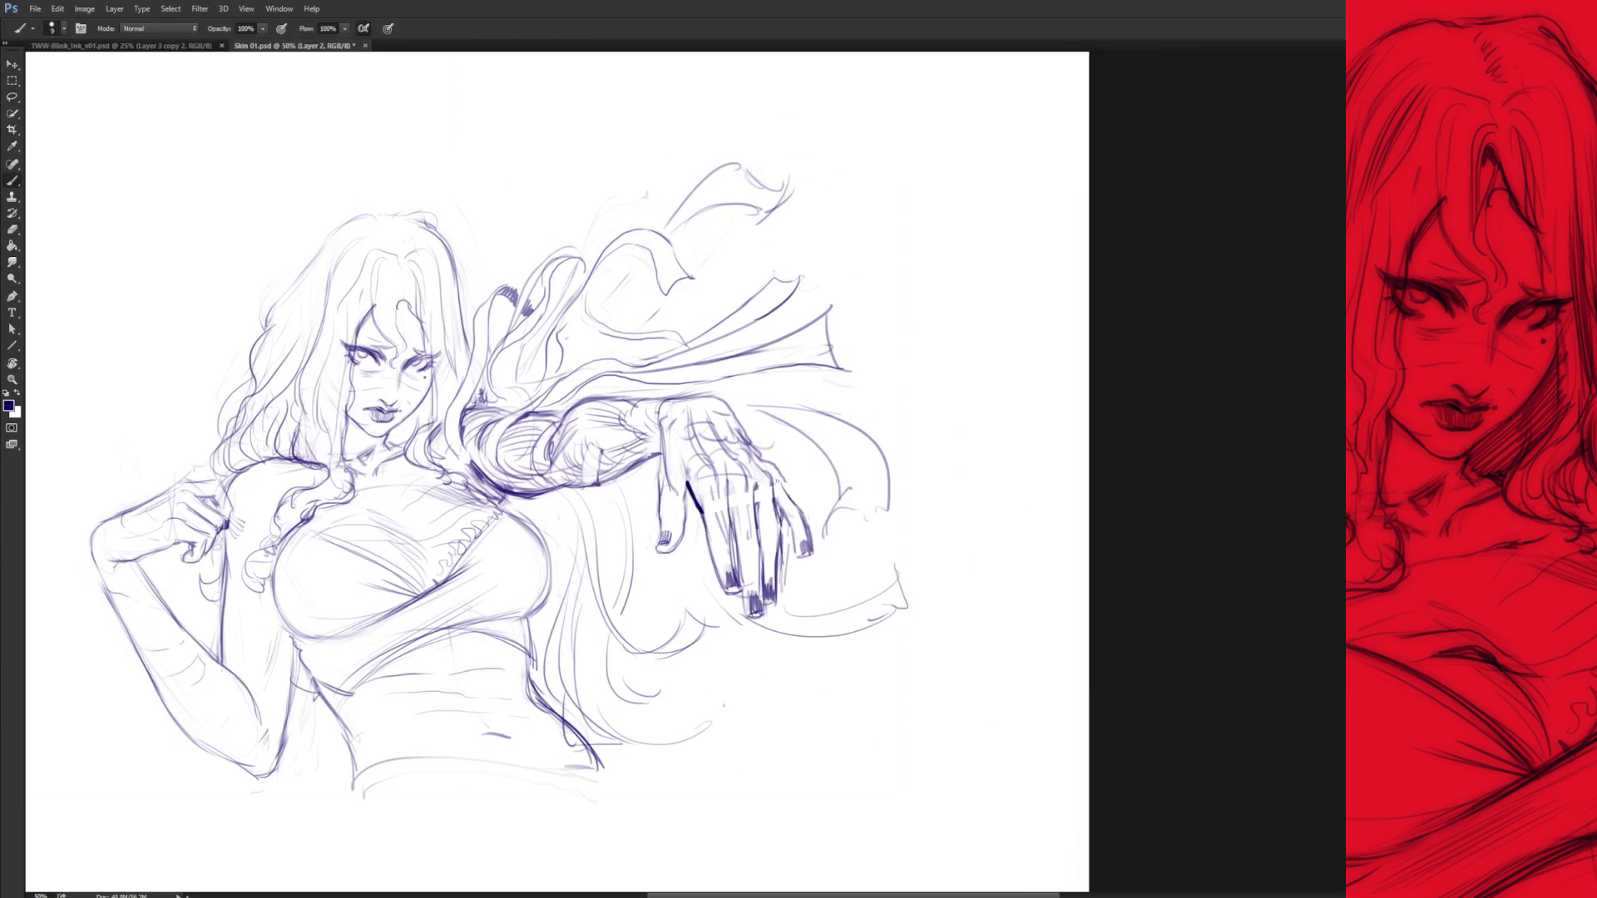
Erase the detached uppermost cape strip and its leftover strokes.
mouse_move(582, 416)
mouse_down()
mouse_move(627, 482)
mouse_move(670, 474)
mouse_move(606, 491)
mouse_move(610, 442)
mouse_up()
mouse_move(554, 373)
mouse_down()
mouse_move(738, 425)
mouse_move(670, 397)
mouse_move(853, 408)
mouse_move(550, 393)
mouse_up()
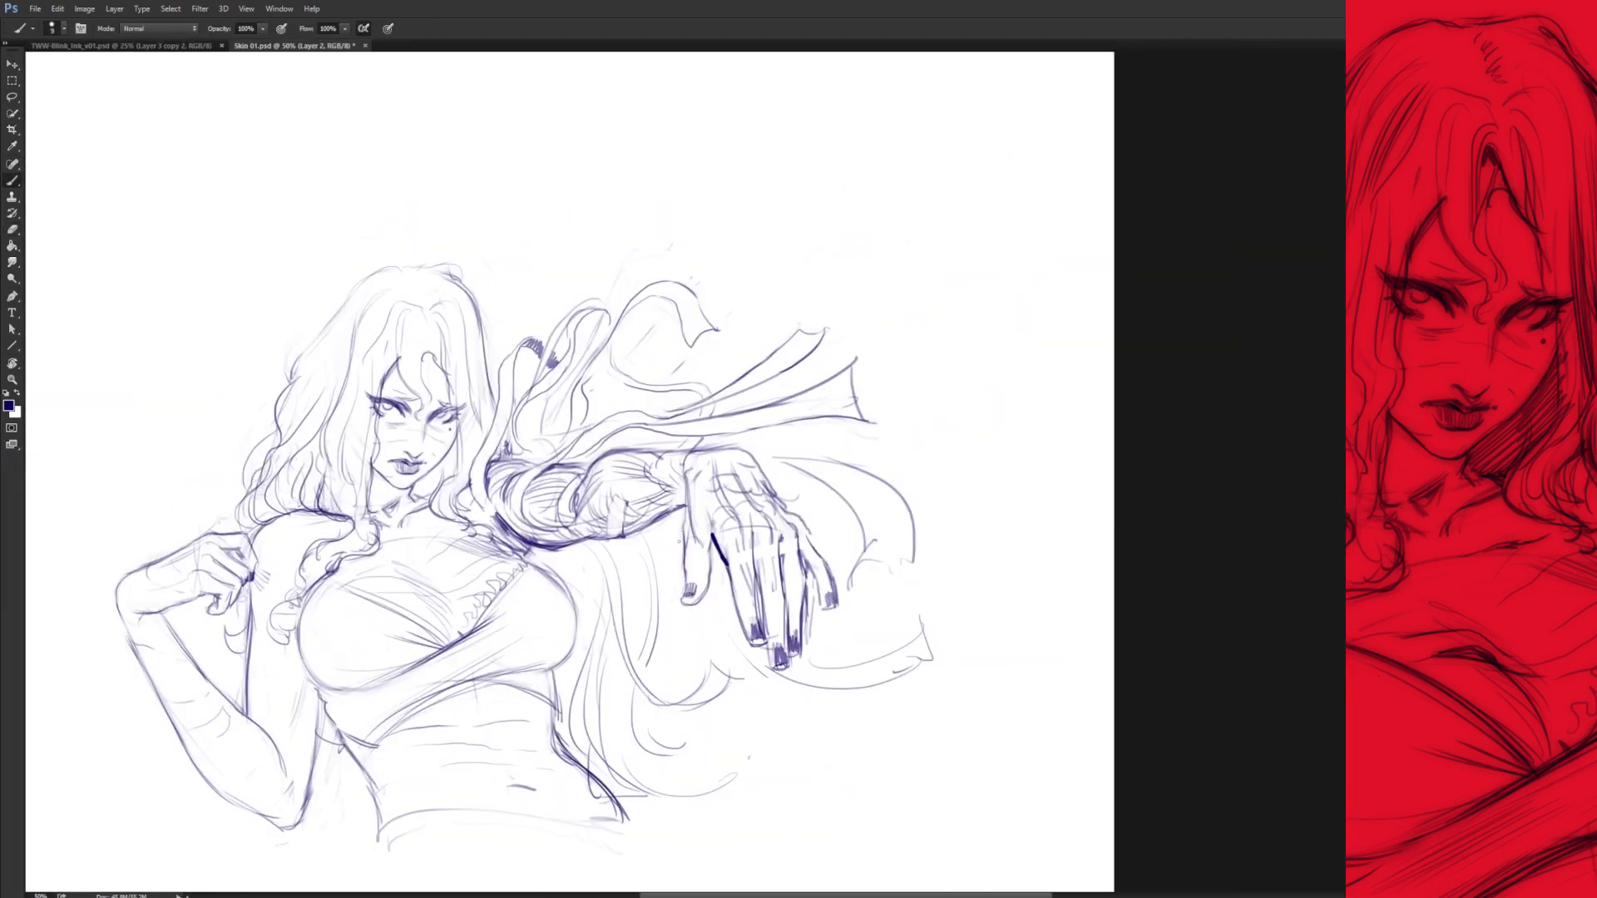
mouse_move(676, 546)
mouse_down()
mouse_move(793, 496)
mouse_move(950, 472)
mouse_move(801, 489)
mouse_move(811, 510)
mouse_up()
key(e)
mouse_move(800, 338)
mouse_down()
mouse_move(819, 400)
mouse_move(696, 350)
mouse_up()
Darken the lower edge of the wrapped top and restate the bent arm and waist contours.
key(b)
mouse_move(844, 476)
mouse_down()
mouse_move(829, 473)
mouse_move(982, 498)
mouse_move(990, 647)
mouse_move(1047, 507)
mouse_move(1003, 442)
mouse_up()
mouse_move(453, 514)
mouse_down()
mouse_move(318, 487)
mouse_move(411, 496)
mouse_move(280, 568)
mouse_move(308, 647)
mouse_up()
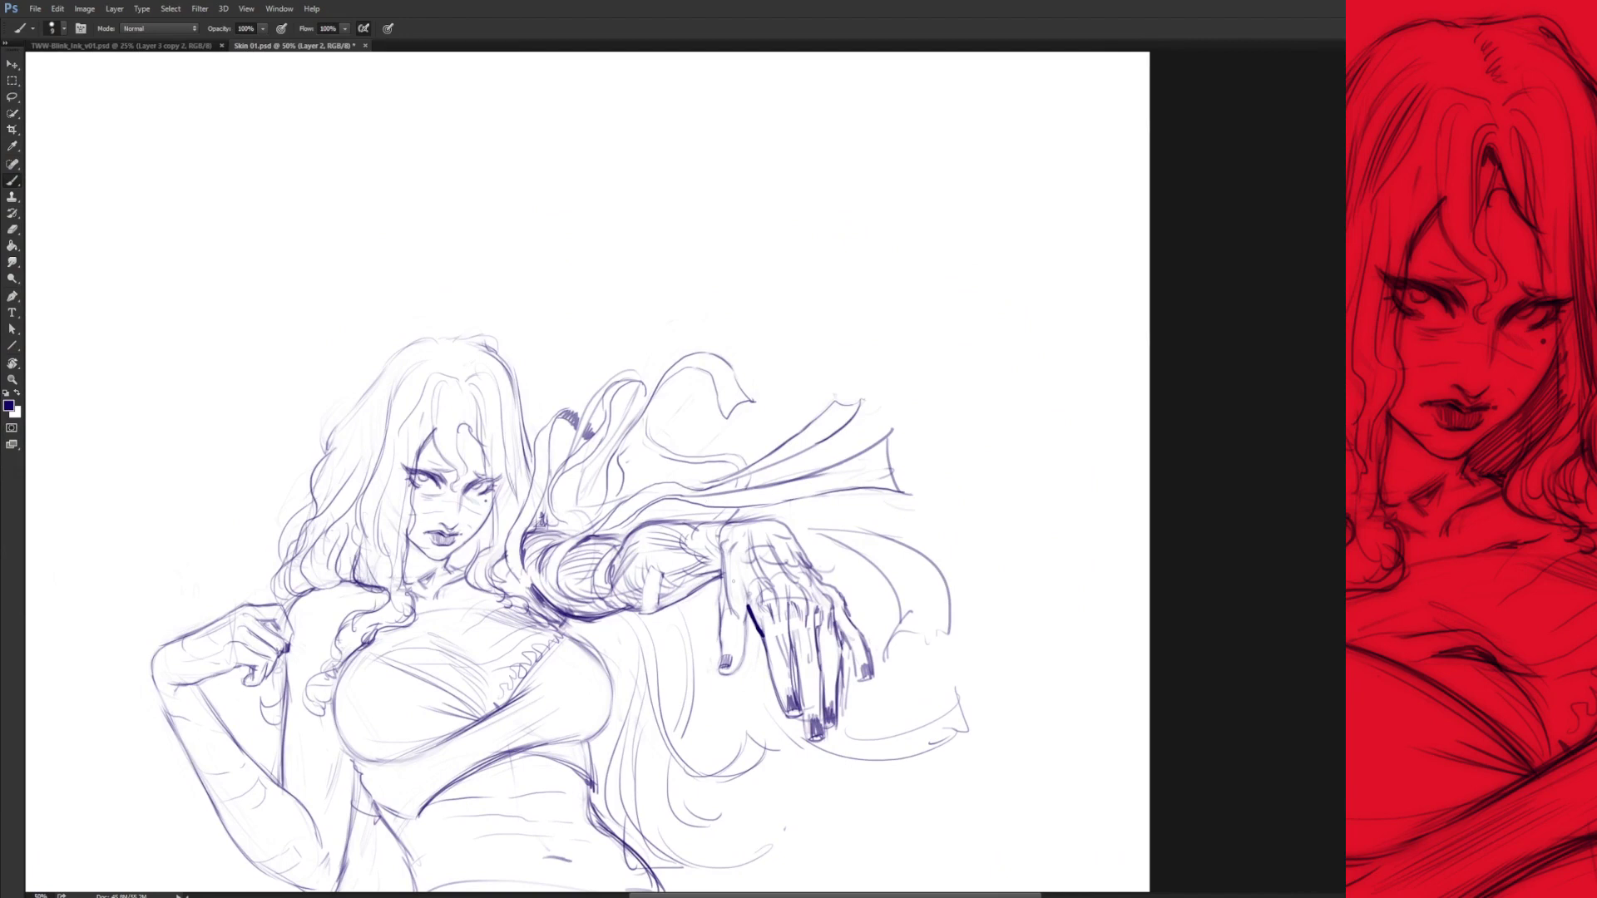
drag(733, 580, 783, 497)
drag(898, 482, 1048, 391)
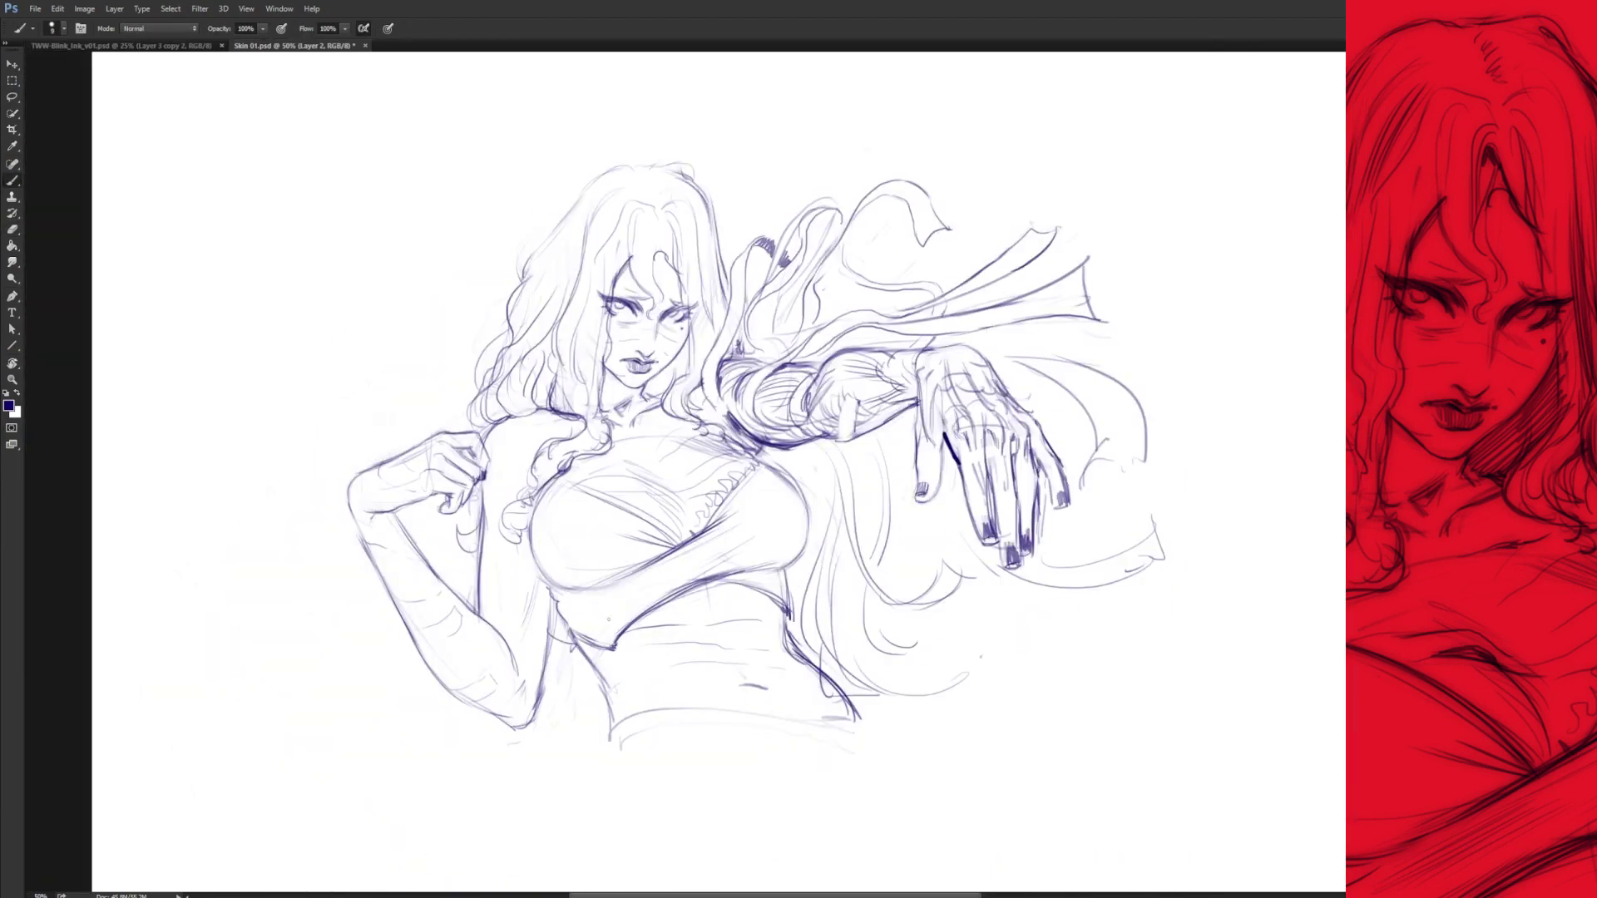
drag(784, 597, 850, 603)
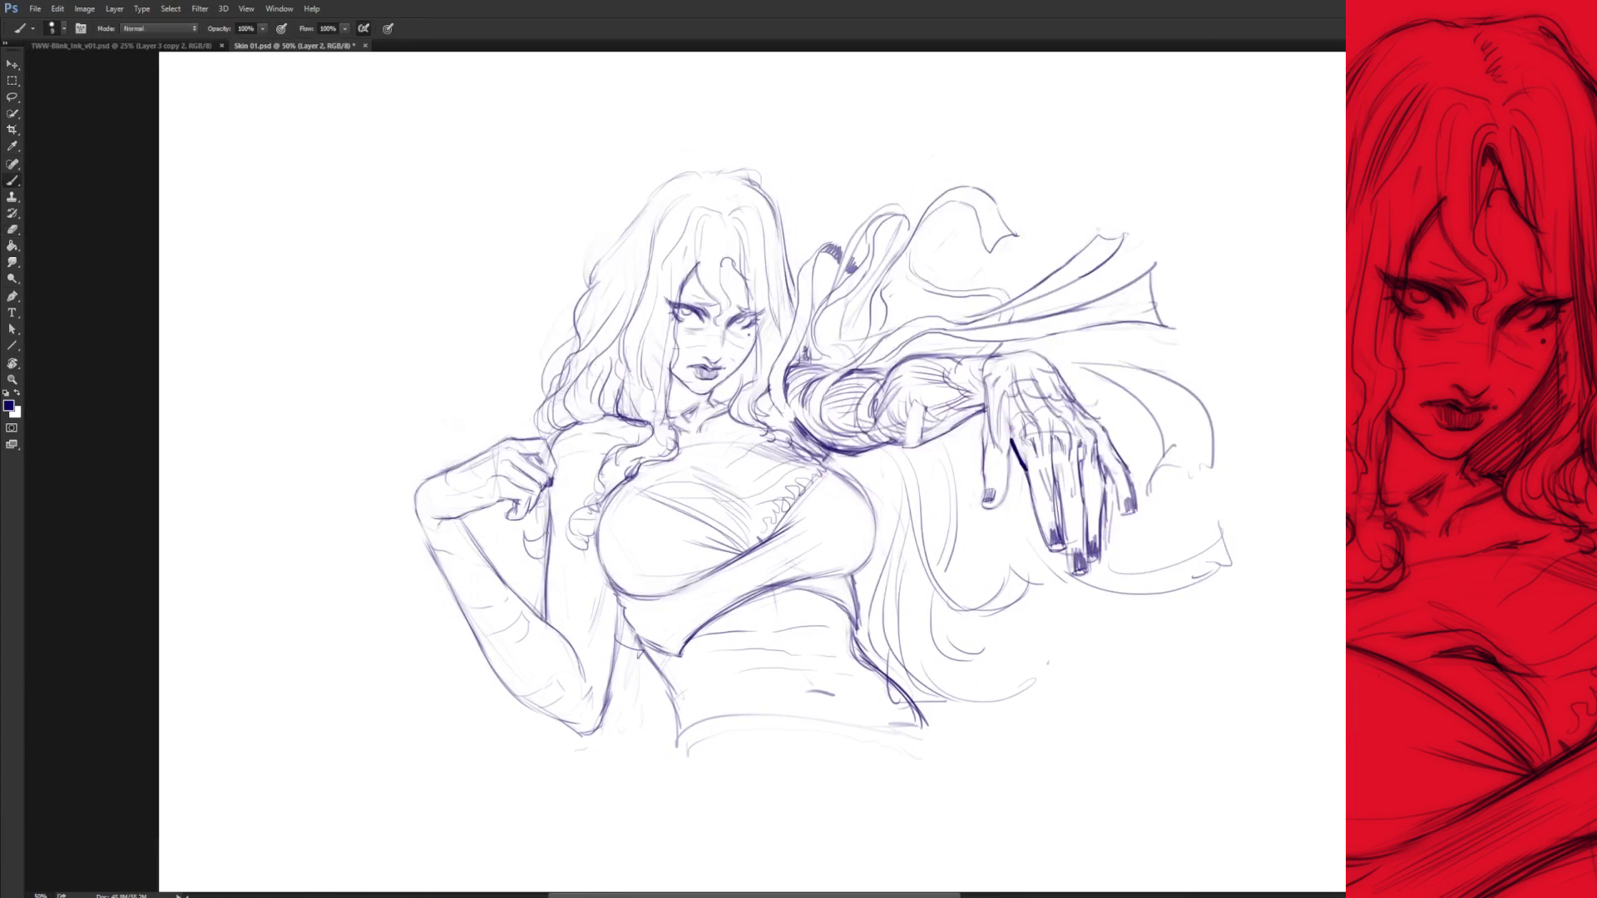
Shade the middle cape strip, refine the outstretched wrist and close the lower cape panel with a ragged hem.
drag(1173, 449, 998, 449)
drag(877, 288, 948, 243)
drag(832, 453, 815, 478)
mouse_move(845, 378)
mouse_down()
mouse_move(892, 361)
mouse_move(792, 405)
mouse_move(838, 462)
mouse_up()
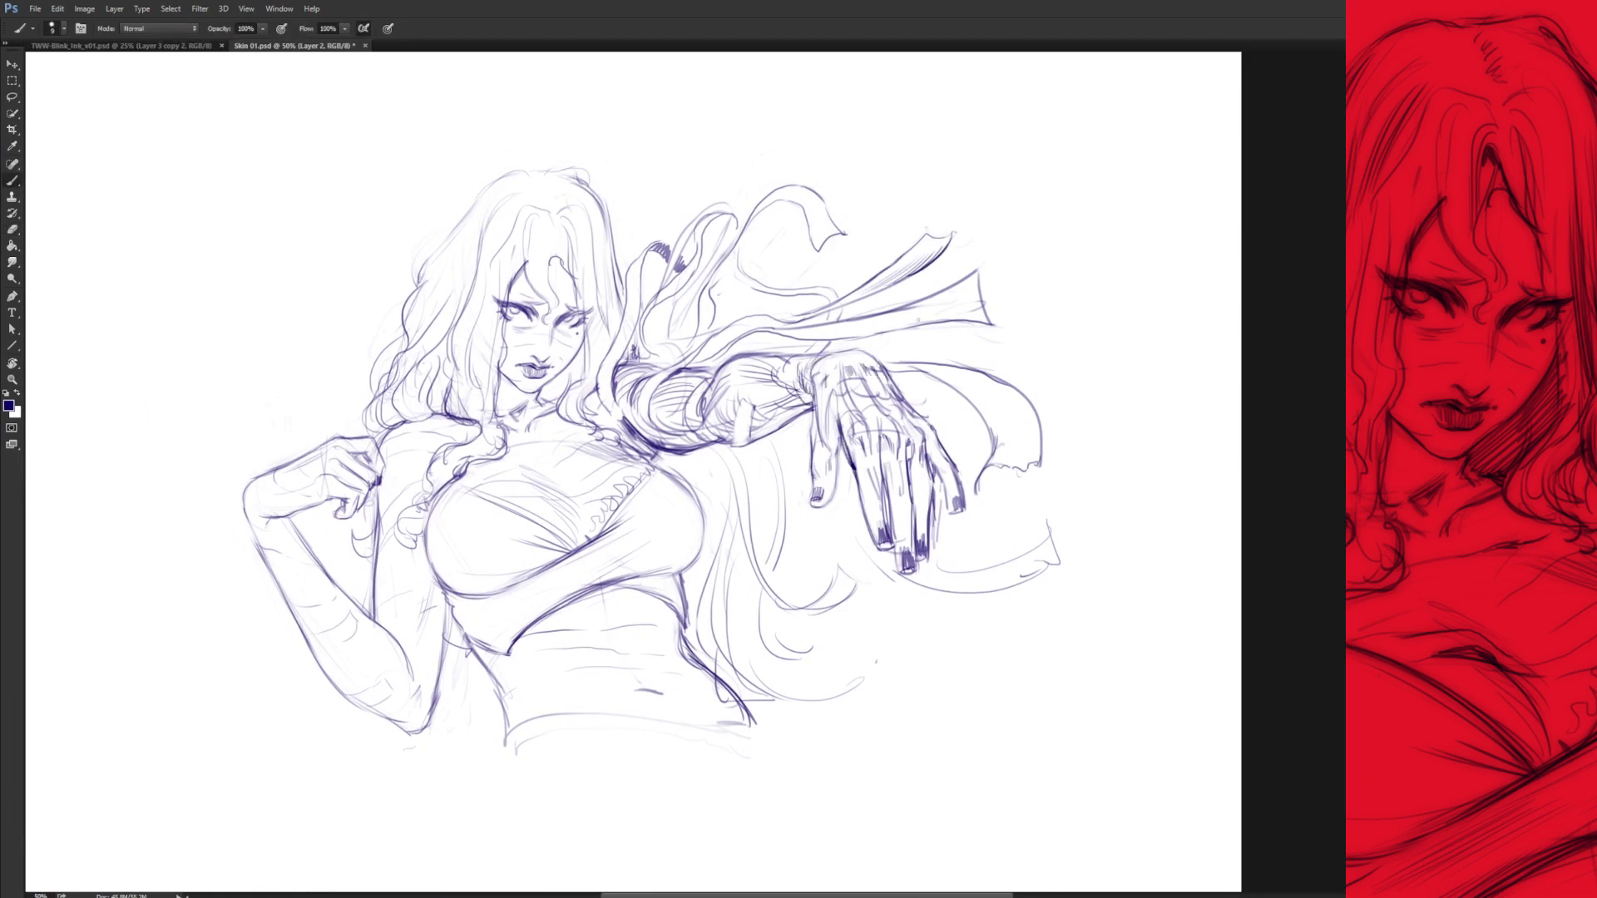
Mirror the drawing, enlarge a duplicate of the sketch layer with Free Transform and mirror the drawing back.
mouse_move(728, 655)
mouse_down()
mouse_move(753, 666)
mouse_move(709, 540)
mouse_move(533, 503)
mouse_move(565, 541)
mouse_move(582, 499)
mouse_move(502, 561)
mouse_up()
key(ctrl+shift+h)
key(ctrl+minus)
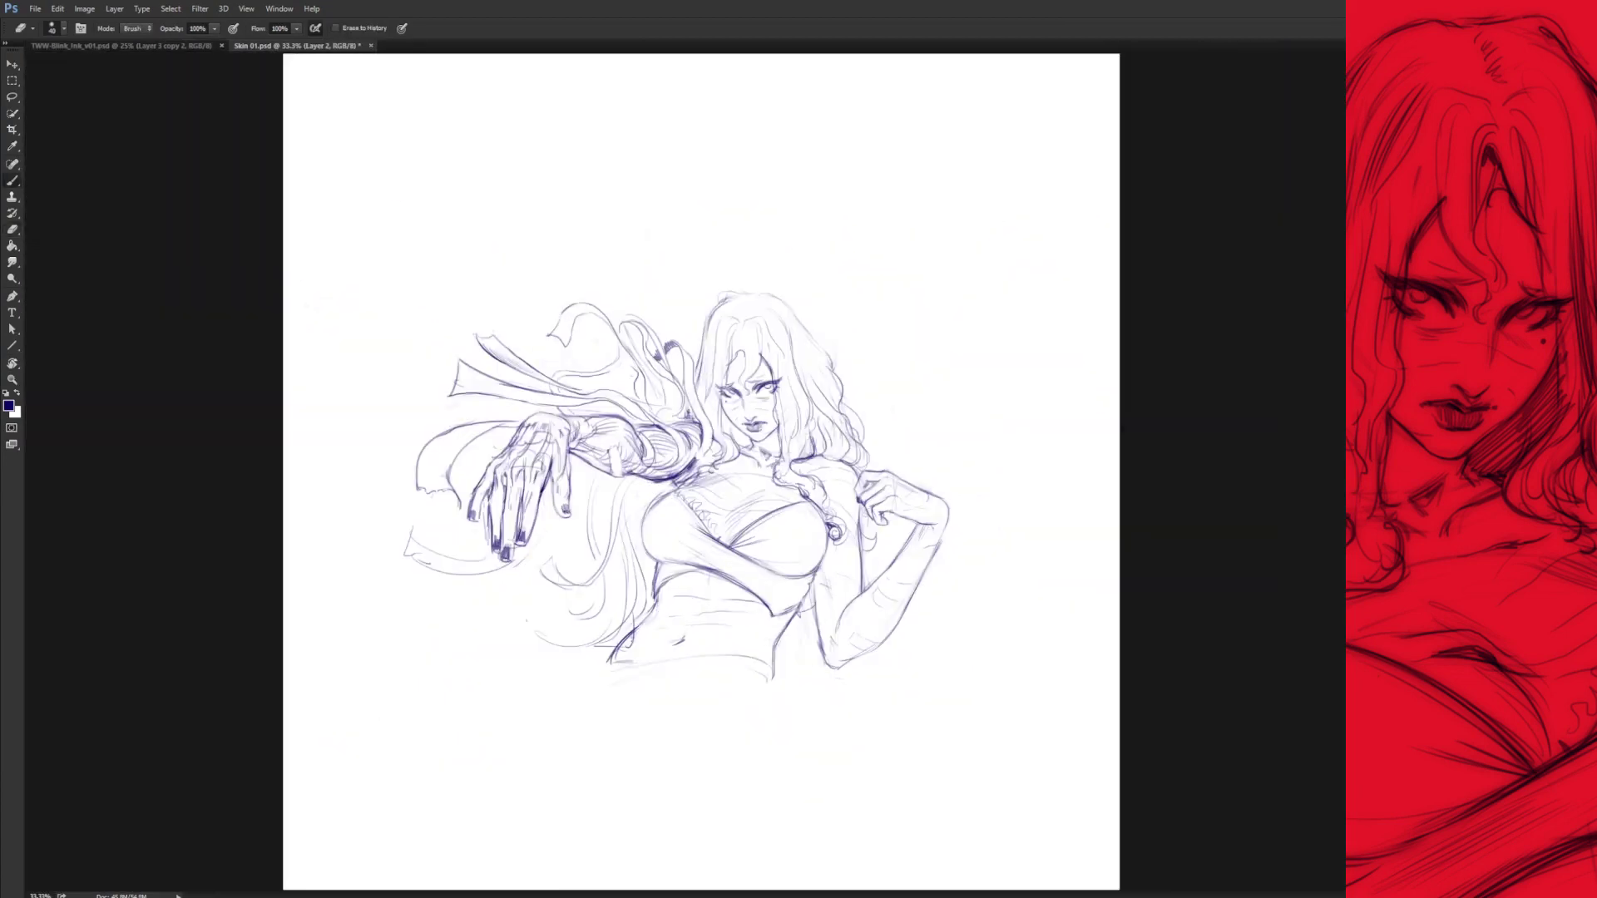
key(ctrl+t)
key(Escape)
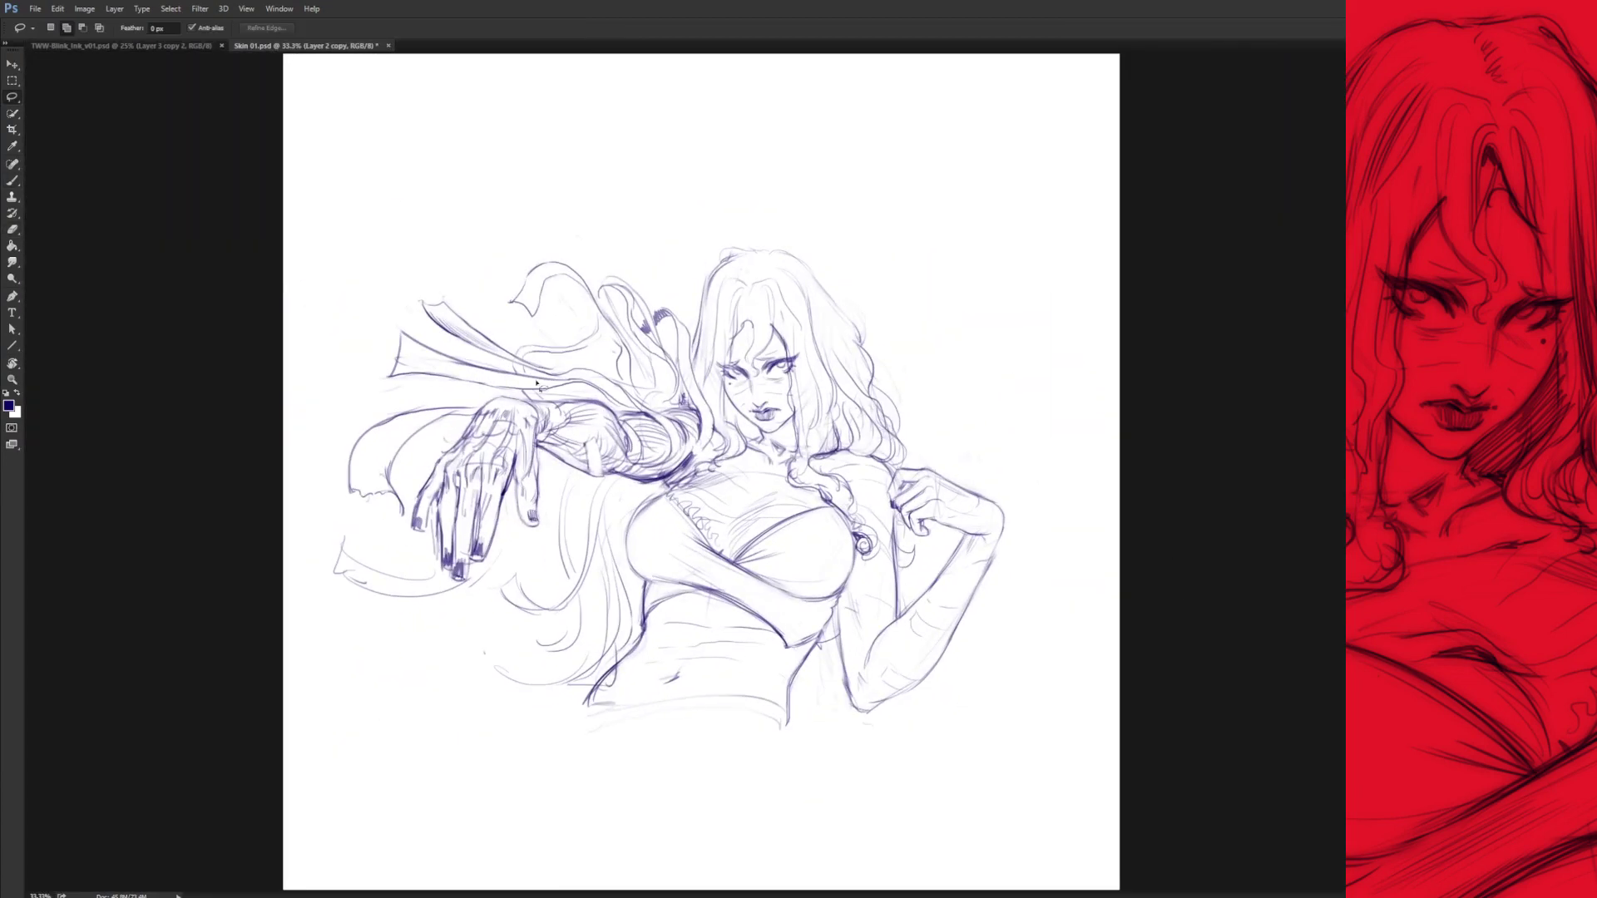
key(ctrl+j)
key(ctrl+t)
key(Return)
key(ctrl+shift+h)
key(b)
key(v)
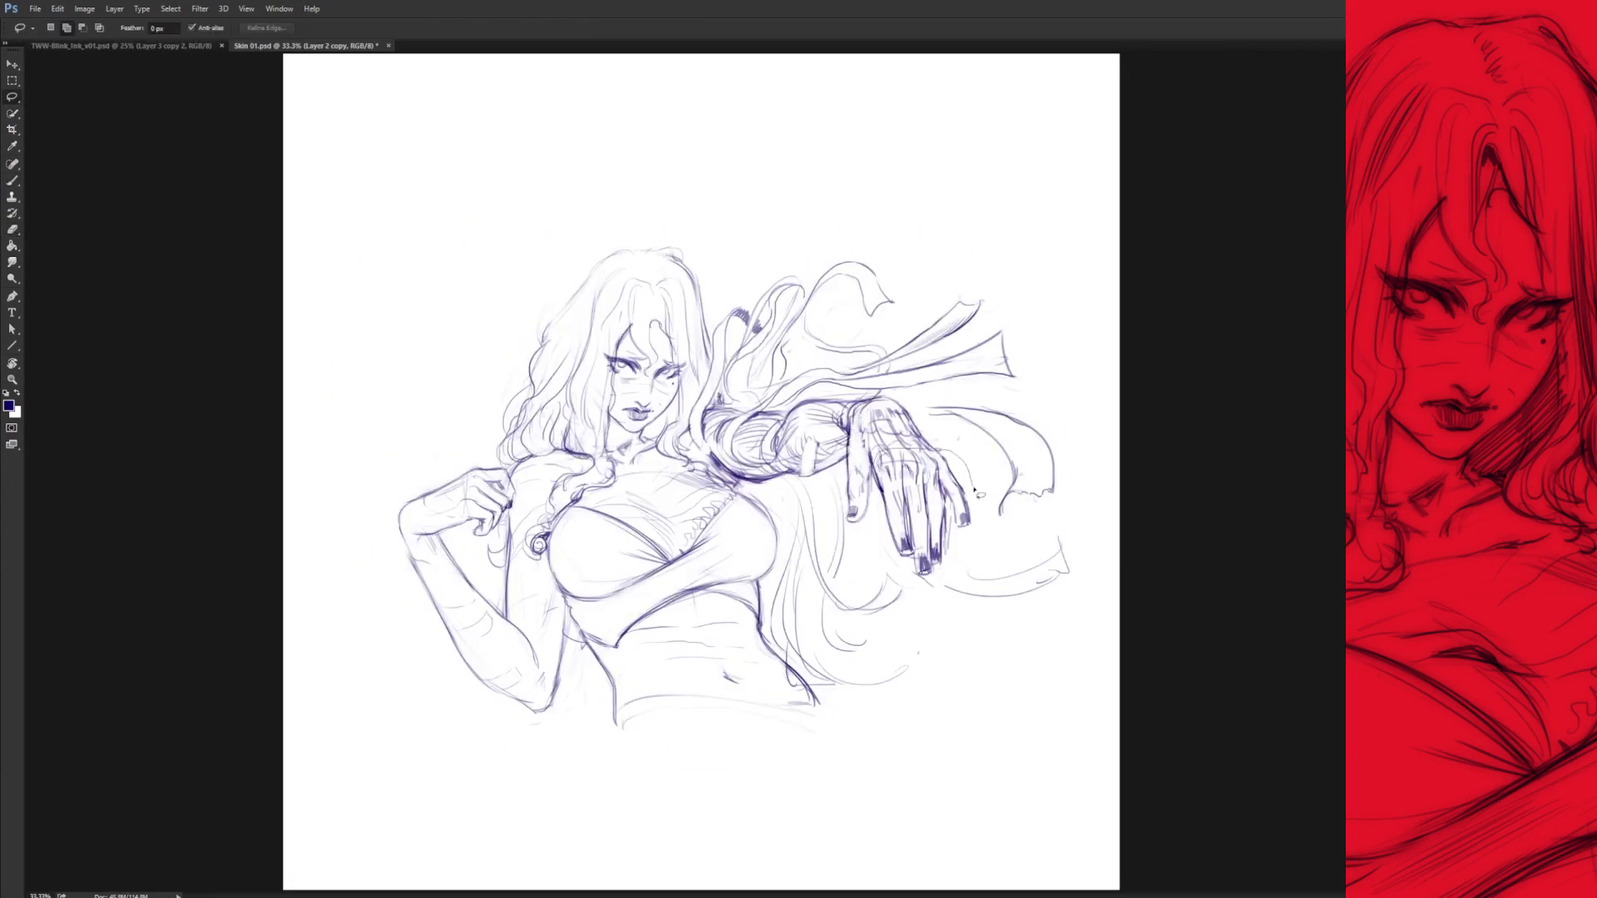
Replace the curl on the front hair lock with a smooth wavy end and refine the outstretched hand's thumb and wrist.
key(e)
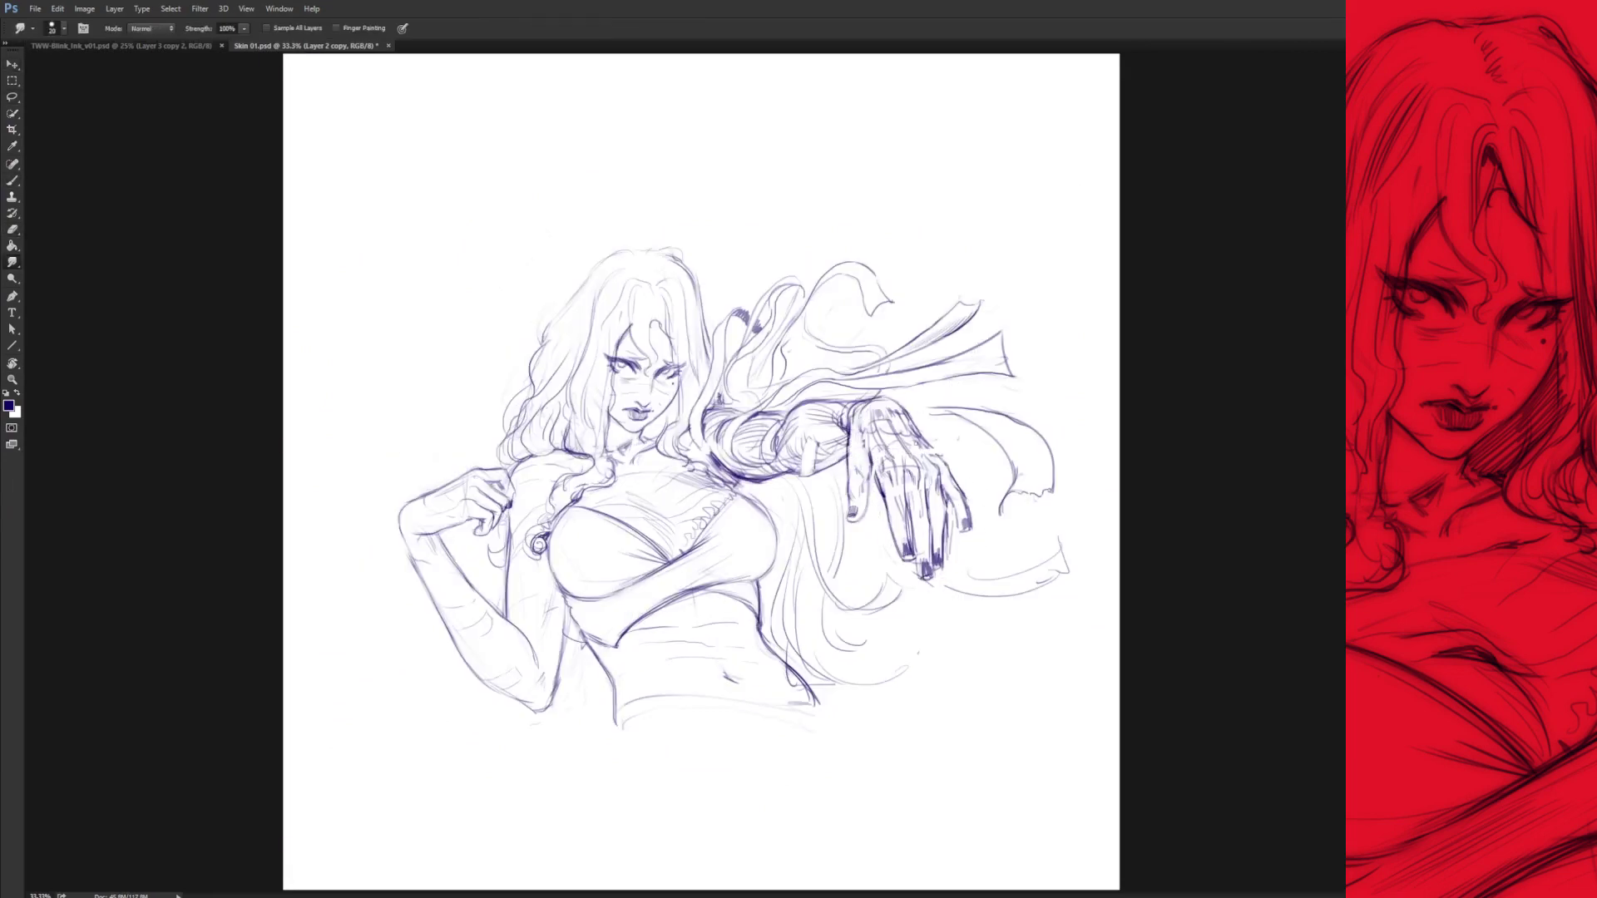
drag(545, 537, 549, 559)
key(b)
drag(528, 500, 545, 555)
mouse_move(849, 471)
mouse_down()
mouse_move(848, 505)
mouse_move(870, 485)
mouse_up()
drag(853, 429, 855, 457)
Check the sketch up close and mirrored, and restore its normal orientation.
key(ctrl+plus)
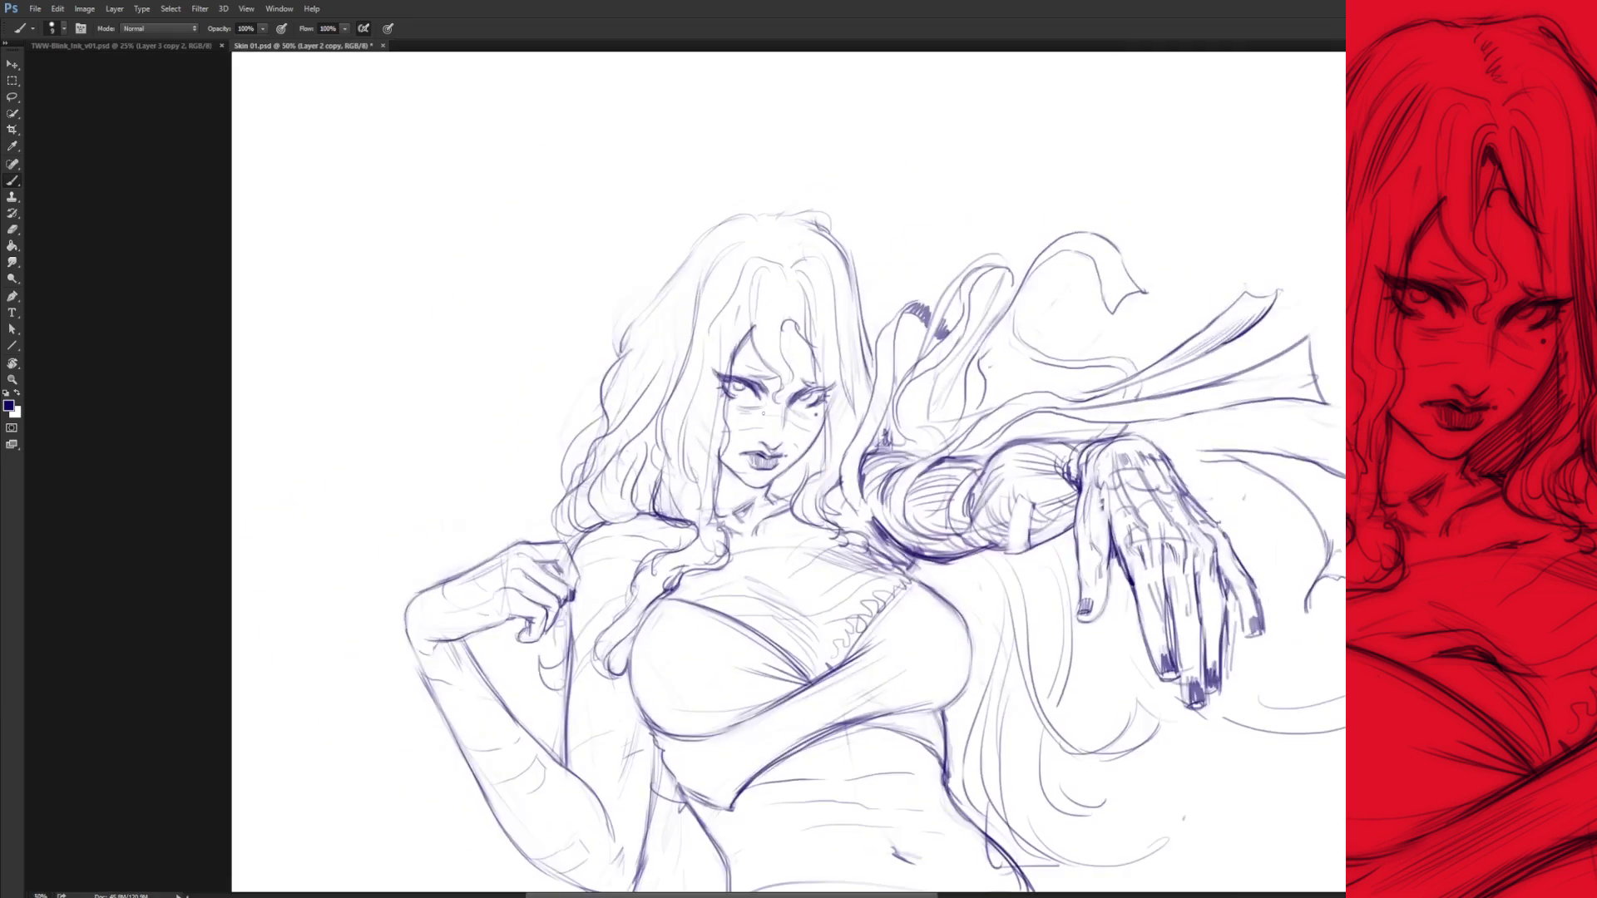
key(e)
key(b)
key(ctrl+shift+h)
mouse_move(601, 400)
mouse_down()
mouse_move(583, 437)
mouse_move(606, 454)
mouse_move(628, 412)
mouse_up()
key(ctrl+minus)
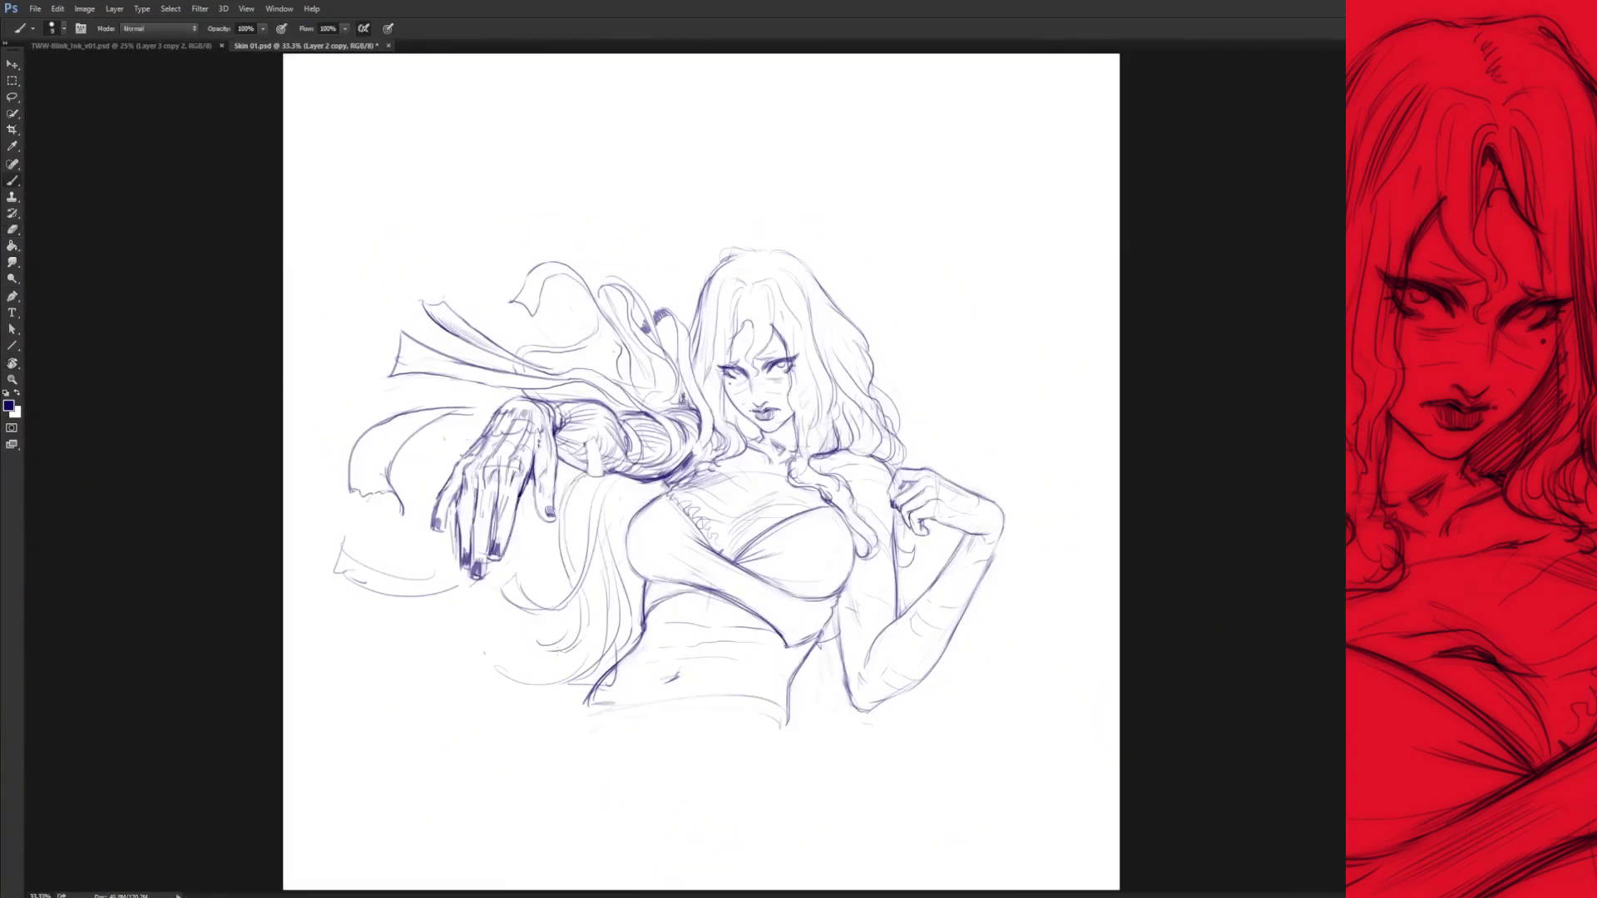
key(ctrl+shift+h)
Add strokes to the shoulder and top, and draw a waistband line across the bottom of the abdomen.
drag(699, 462, 739, 492)
drag(640, 510, 674, 553)
drag(625, 708, 826, 721)
Erase the loose lower cape strokes, redraw the lowest strip's pointed end and hatch the ragged panel beside the hand.
key(e)
drag(902, 641, 811, 678)
key(b)
drag(945, 582, 1071, 532)
drag(1016, 589, 1063, 551)
drag(1030, 454, 1011, 474)
Erase the rough strands beneath the outstretched arm and redraw them as flowing cape ribbons.
key(e)
mouse_move(730, 541)
mouse_down()
mouse_move(695, 604)
mouse_move(926, 636)
mouse_up()
key(b)
mouse_move(816, 583)
mouse_down()
mouse_move(853, 607)
mouse_move(832, 622)
mouse_move(878, 617)
mouse_up()
drag(961, 502, 963, 516)
Draw a curling cape ribbon behind the outstretched fingers, undoing one misplaced stroke.
key(r)
drag(665, 615, 831, 541)
key(Escape)
mouse_move(956, 520)
mouse_down()
mouse_move(988, 466)
mouse_move(952, 537)
mouse_up()
drag(899, 513, 877, 567)
key(ctrl+z)
mouse_move(958, 468)
mouse_down()
mouse_move(946, 517)
mouse_move(883, 589)
mouse_up()
drag(907, 578, 936, 602)
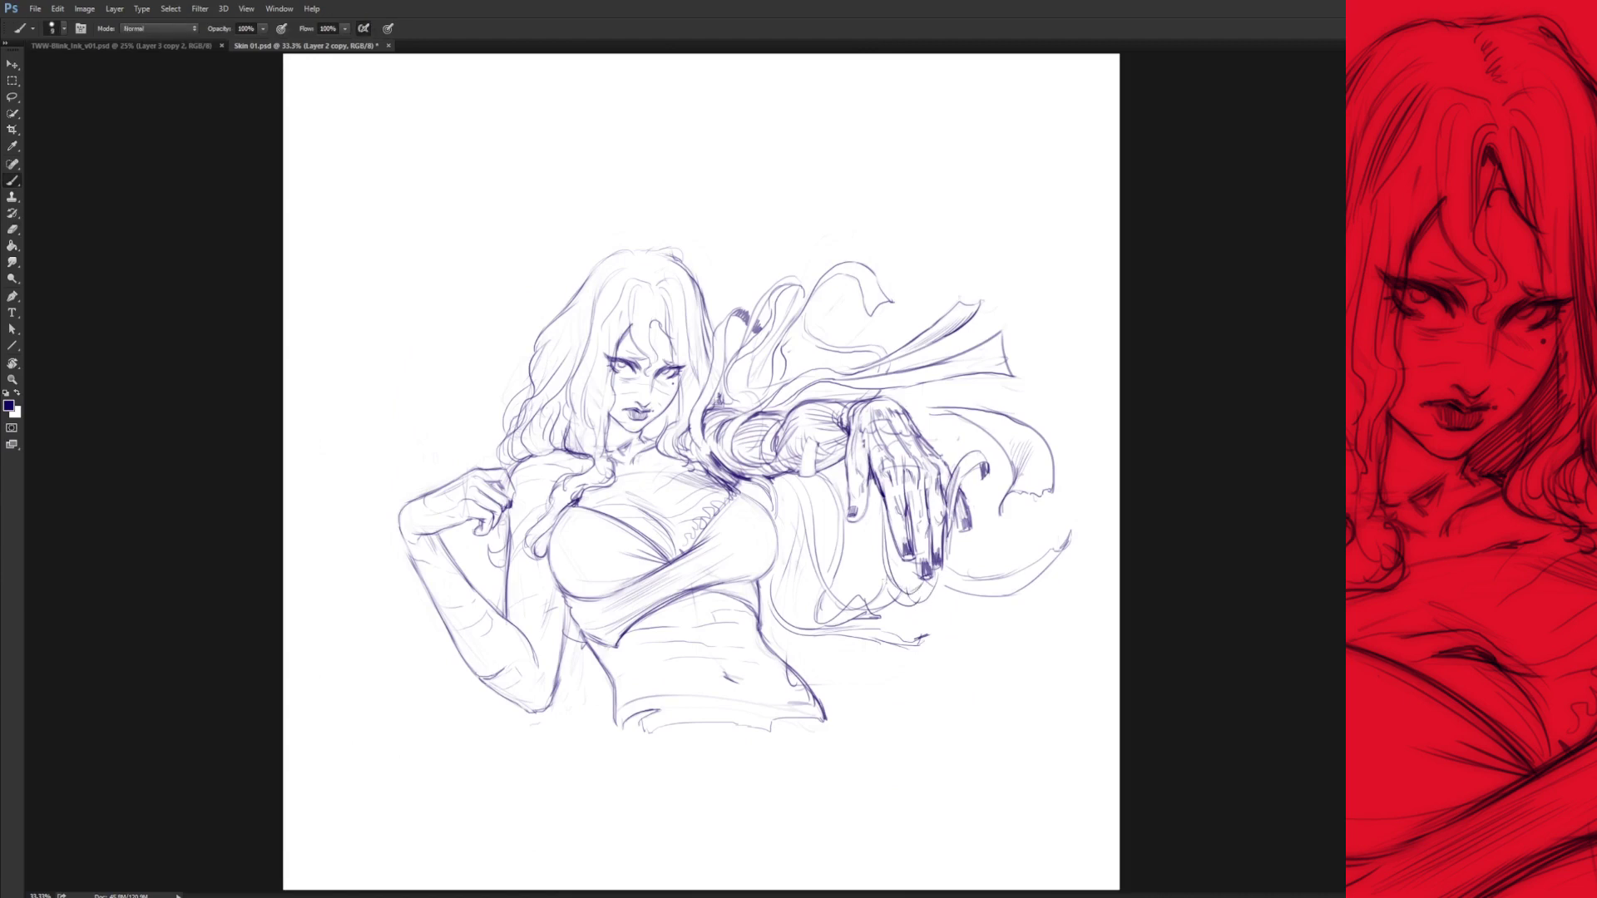
Strengthen the outstretched arm's shading and draw a dark fold at the centre of the top's neckline.
drag(714, 464, 693, 414)
drag(806, 470, 820, 443)
drag(624, 517, 672, 510)
drag(628, 521, 657, 513)
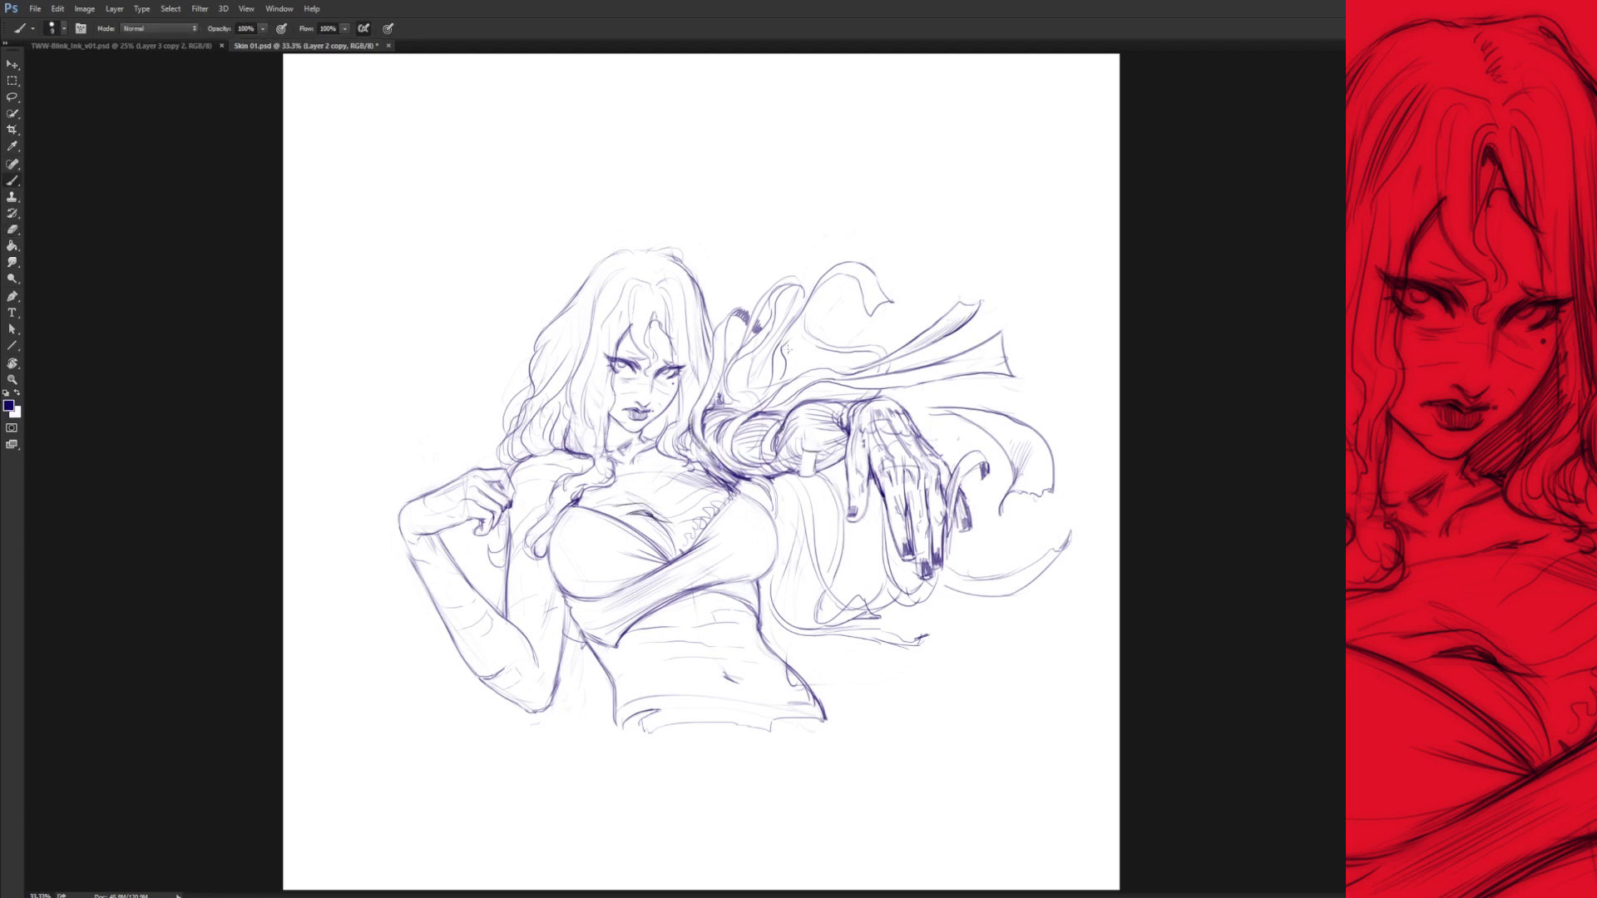
Try extra strokes over the hair, cape and outstretched hand, and undo them.
drag(688, 350, 667, 436)
drag(609, 351, 601, 426)
drag(803, 310, 830, 350)
mouse_move(954, 406)
mouse_down()
mouse_move(827, 470)
mouse_move(832, 497)
mouse_up()
drag(853, 431, 823, 487)
key(ctrl+alt+z)
key(ctrl+alt+z)
key(ctrl+alt+z)
key(ctrl+alt+z)
Erase the doubled waist contour, add hair curls below the bent hand and detail the outstretched forearm and fingers.
key(e)
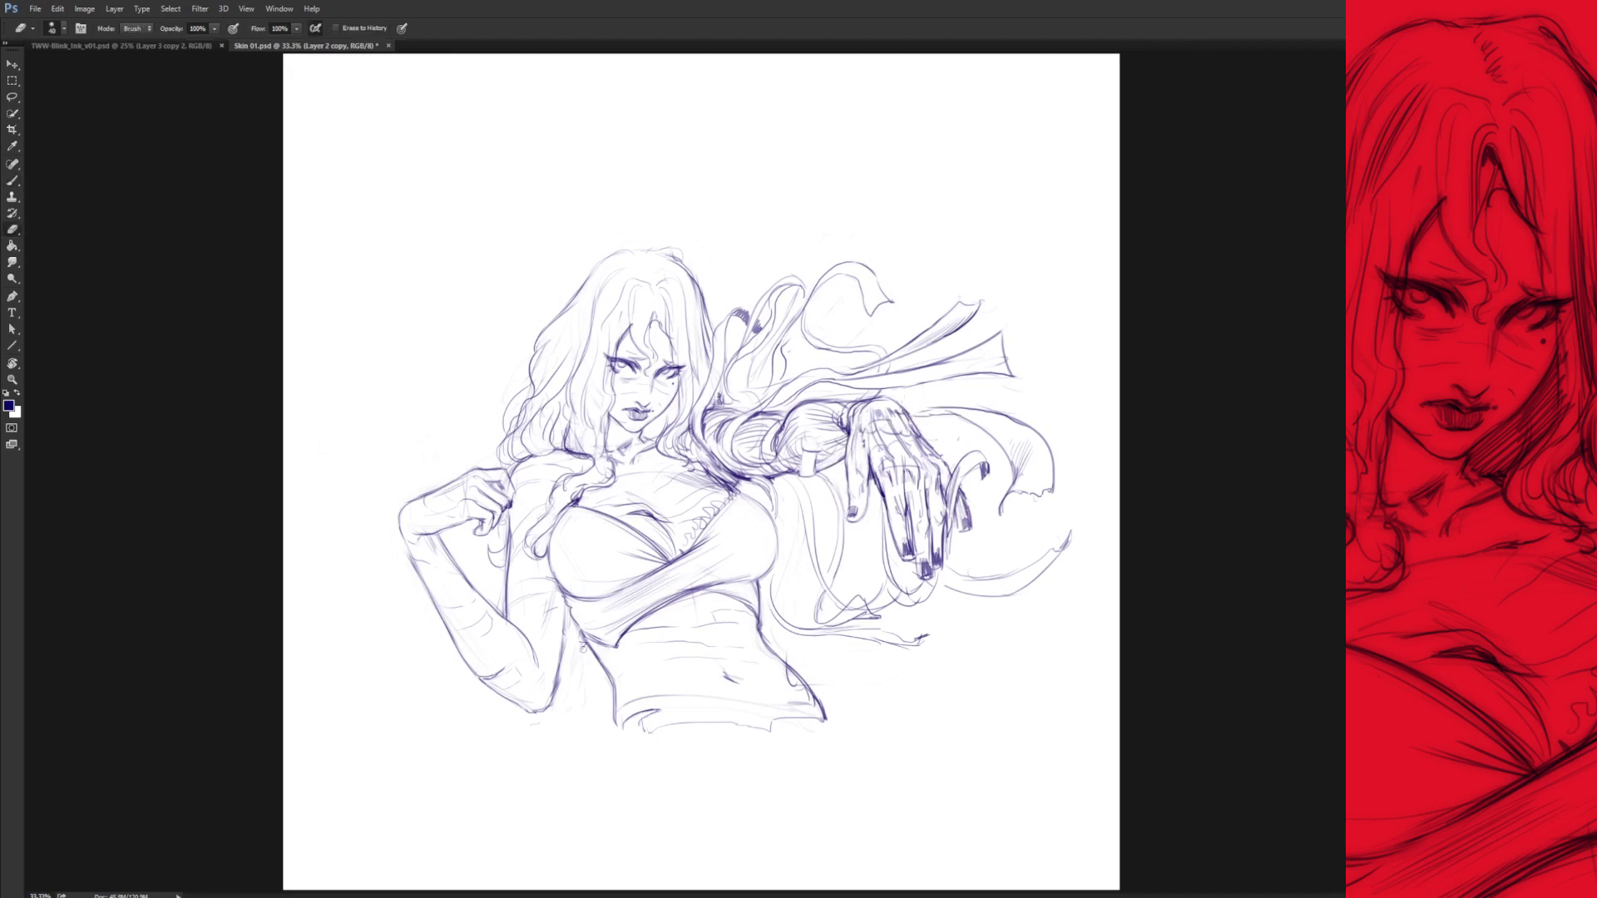
drag(782, 658, 806, 697)
key(b)
mouse_move(499, 537)
mouse_down()
mouse_move(487, 574)
mouse_move(478, 553)
mouse_up()
drag(817, 456, 841, 468)
drag(896, 475, 904, 511)
drag(917, 477, 919, 513)
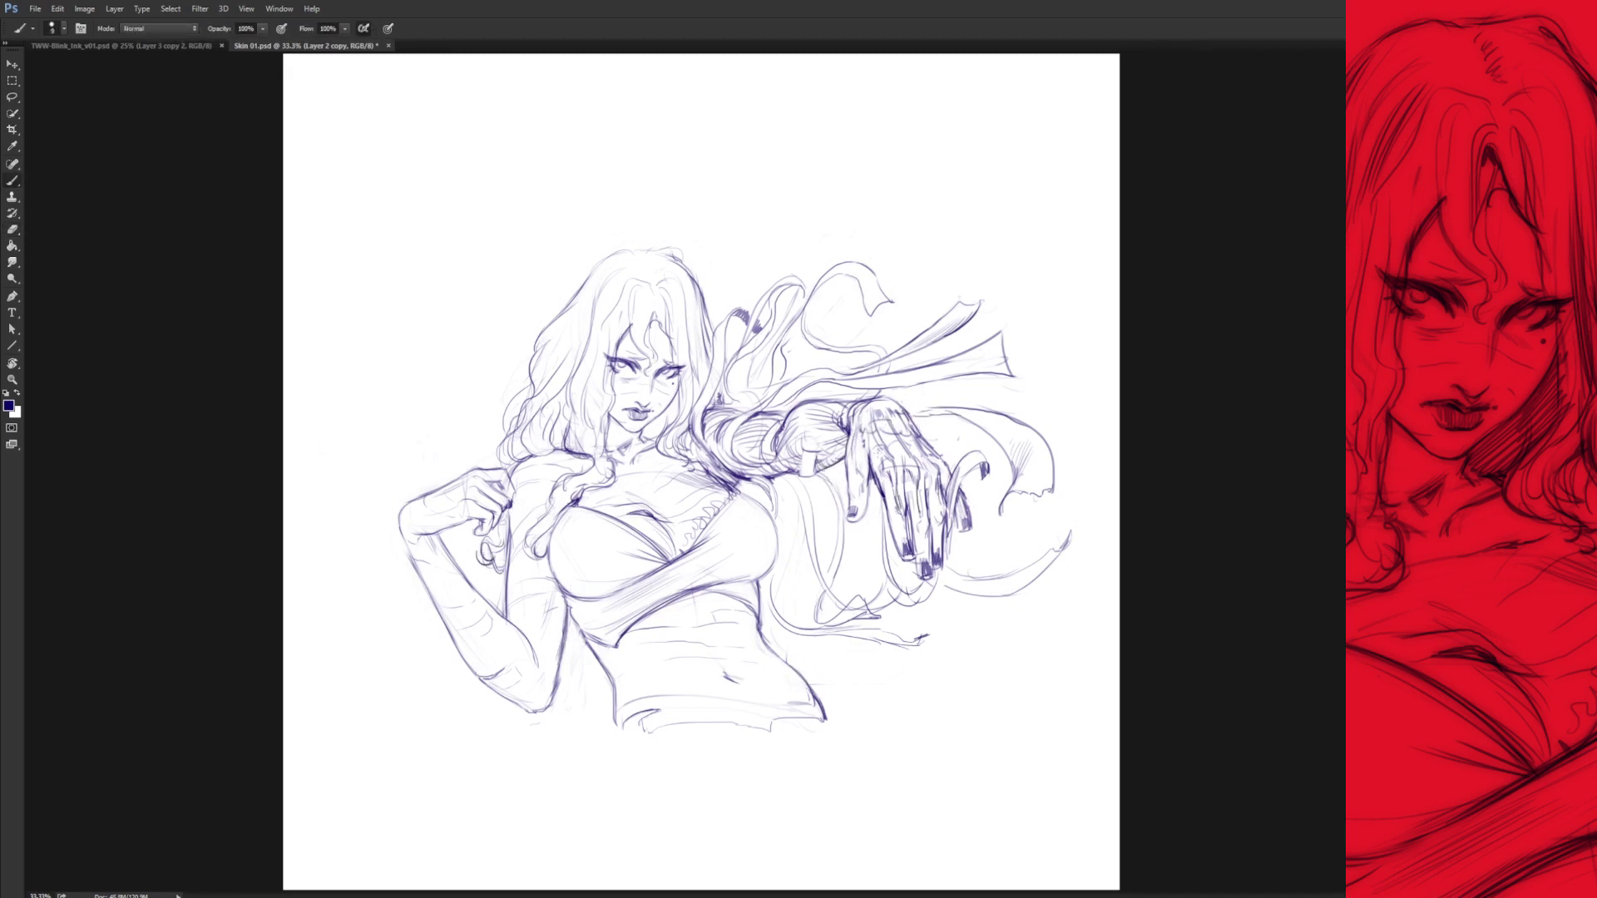
Add fine strand lines throughout the hair, from the crown and parting down to the shoulder curls.
drag(704, 301, 698, 383)
drag(697, 328, 683, 415)
drag(584, 296, 560, 383)
drag(592, 334, 570, 420)
mouse_move(622, 279)
mouse_down()
mouse_move(595, 330)
mouse_move(545, 358)
mouse_up()
drag(566, 326, 547, 363)
drag(586, 295, 577, 319)
drag(603, 265, 580, 304)
drag(657, 260, 645, 276)
drag(550, 430, 529, 453)
mouse_move(551, 438)
mouse_down()
mouse_move(538, 453)
mouse_move(575, 453)
mouse_up()
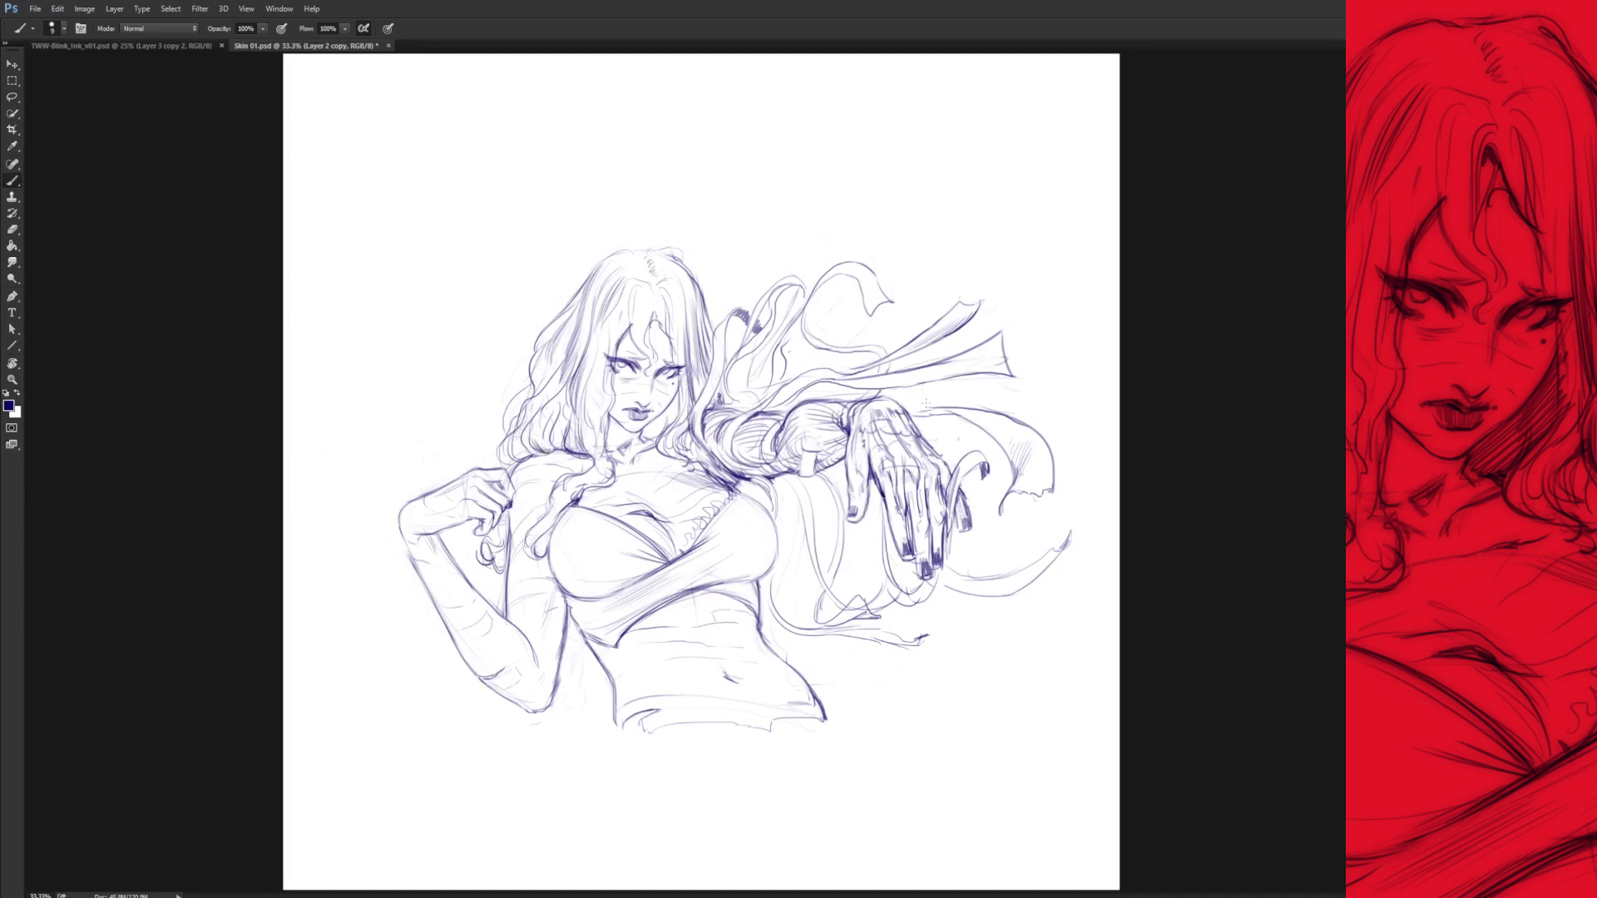
Add shading strokes to the hair beside the face, the strands over the forehead and the curls at both shoulders.
drag(685, 460, 645, 471)
drag(509, 436, 495, 467)
drag(701, 361, 697, 394)
drag(652, 294, 644, 337)
drag(699, 348, 695, 395)
drag(654, 296, 672, 336)
drag(524, 462, 511, 483)
drag(669, 407, 645, 441)
Hatch the folds of the flowing cape strips, from the upper curled tip to the long tail below the outstretched hand.
drag(862, 280, 875, 292)
drag(893, 384, 1003, 358)
drag(948, 371, 1003, 339)
drag(992, 595, 1044, 562)
drag(1021, 588, 1062, 560)
key(ctrl+z)
Add finishing strokes to the hair at the crown and shoulder curls, and to the cape folds beneath the outstretched arm.
drag(550, 417, 564, 448)
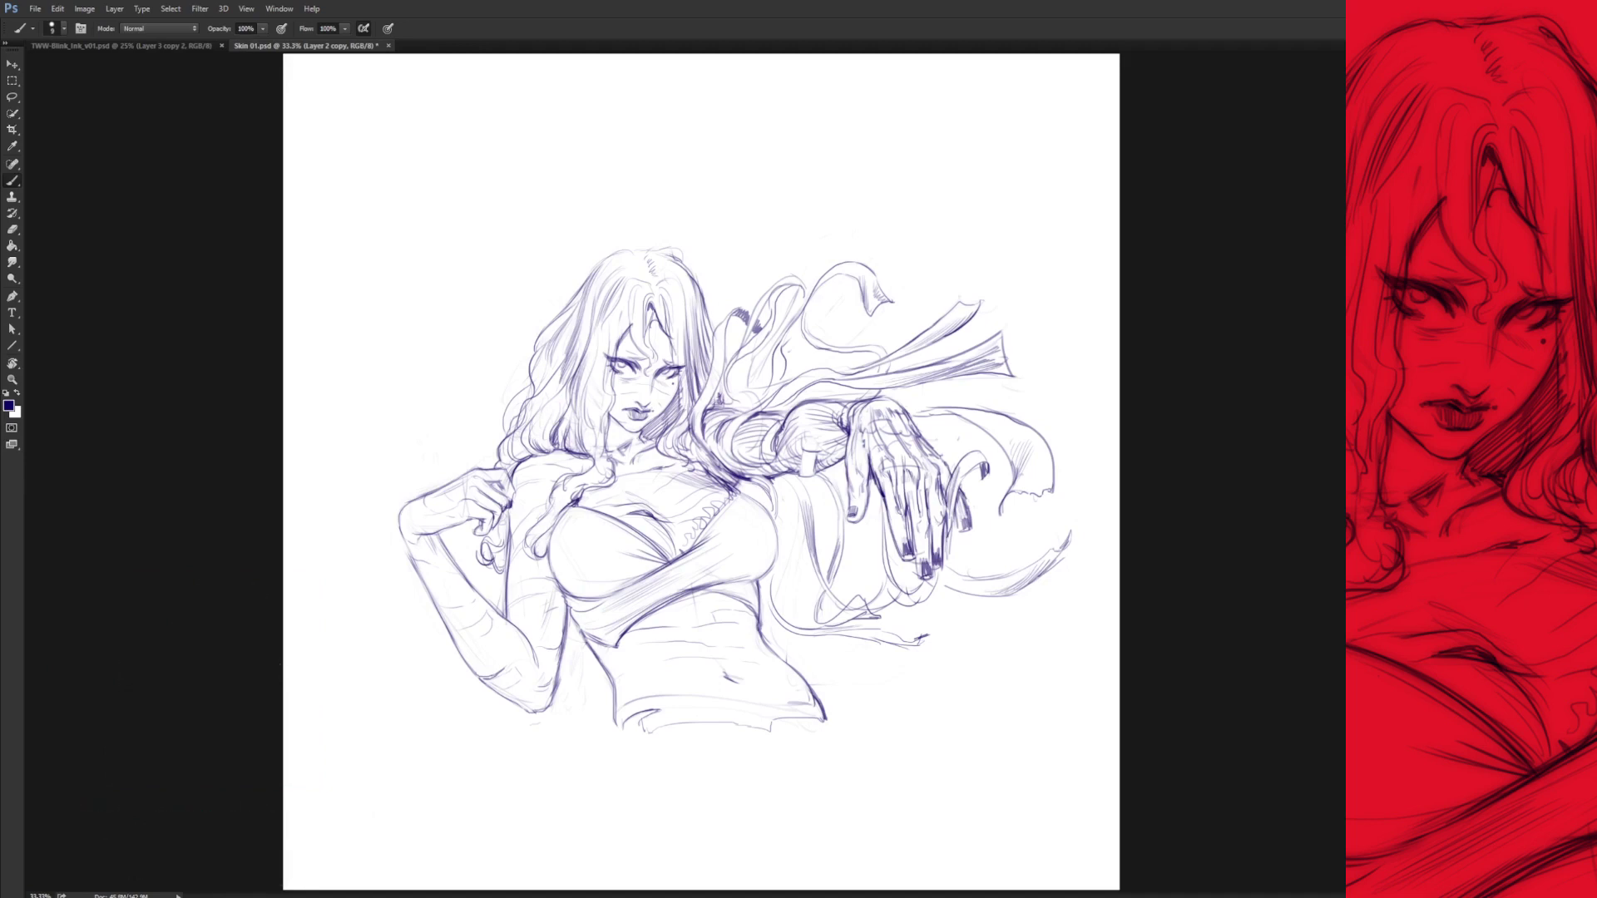
drag(593, 458, 580, 473)
mouse_move(603, 259)
mouse_down()
mouse_move(641, 248)
mouse_move(694, 268)
mouse_move(697, 286)
mouse_up()
key(ctrl+minus)
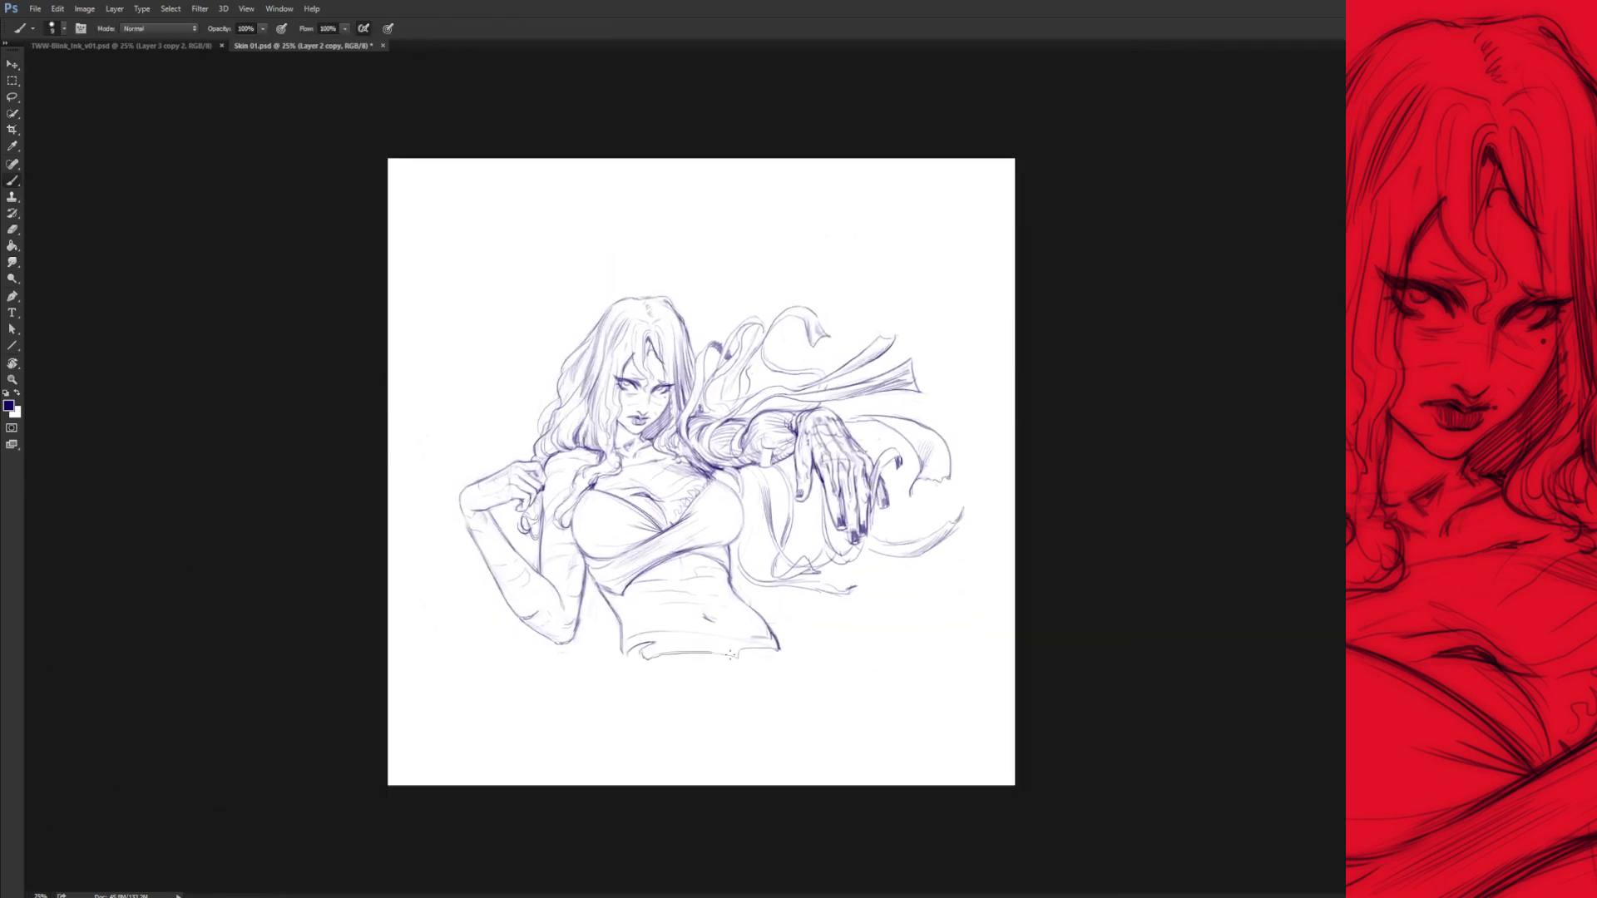
mouse_move(782, 503)
mouse_down()
mouse_move(773, 532)
mouse_move(869, 524)
mouse_up()
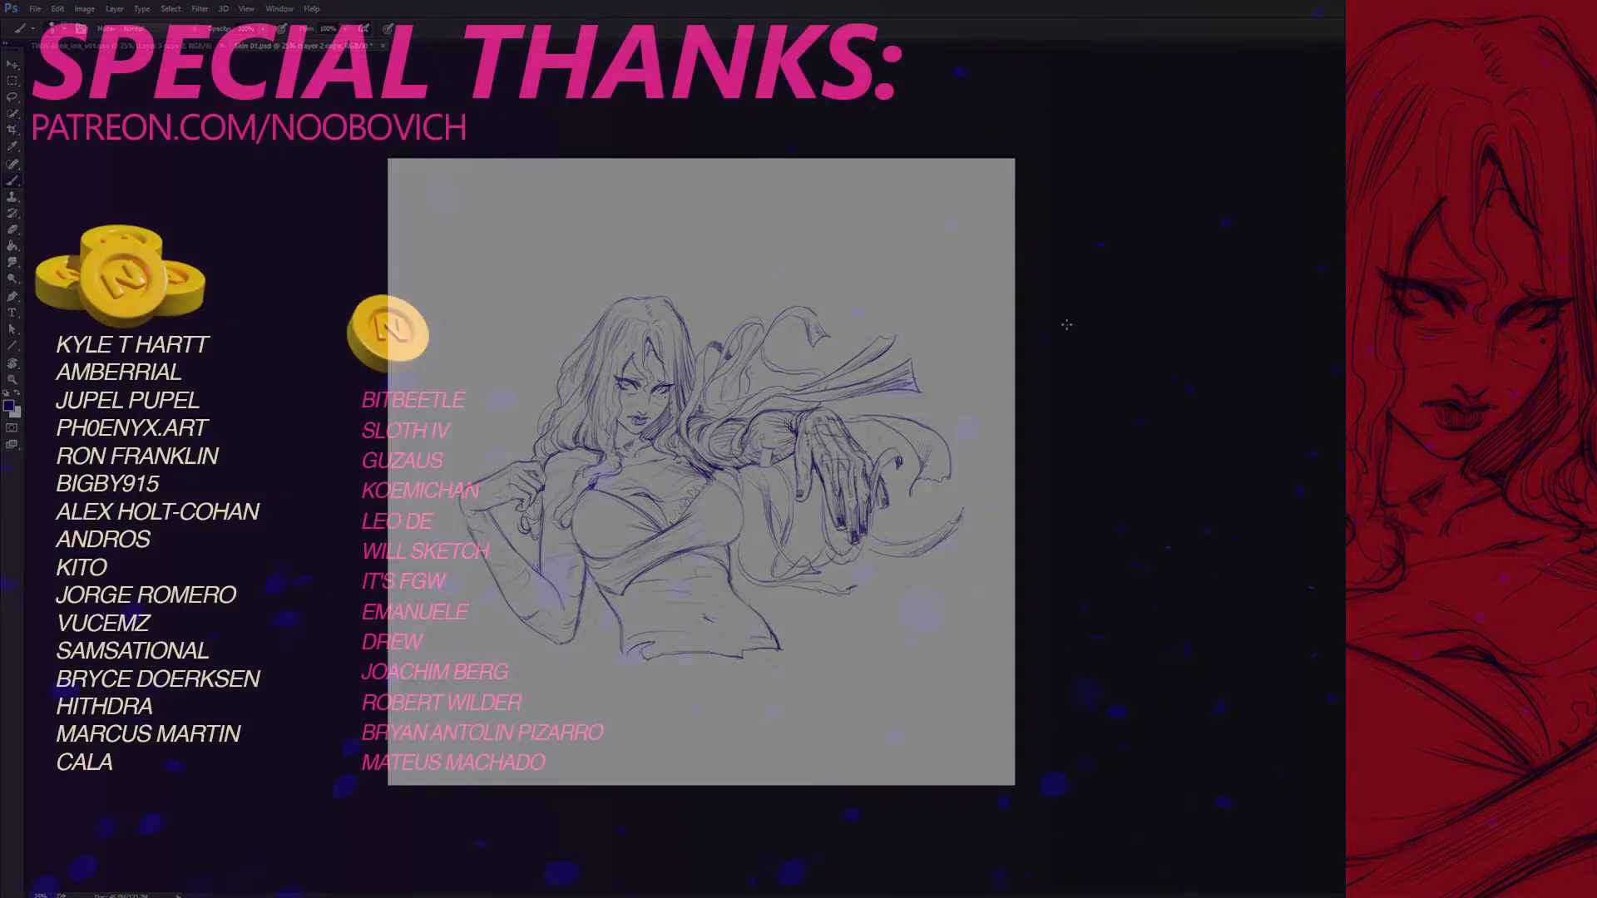